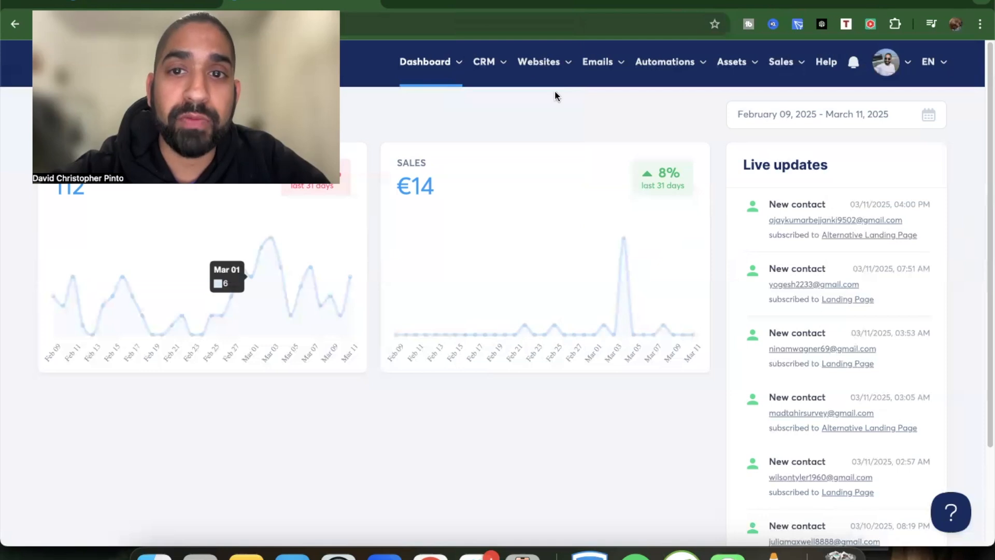
# Step: Open the AME Course Funnel from the list of sales funnels
pyautogui.click(546, 71)
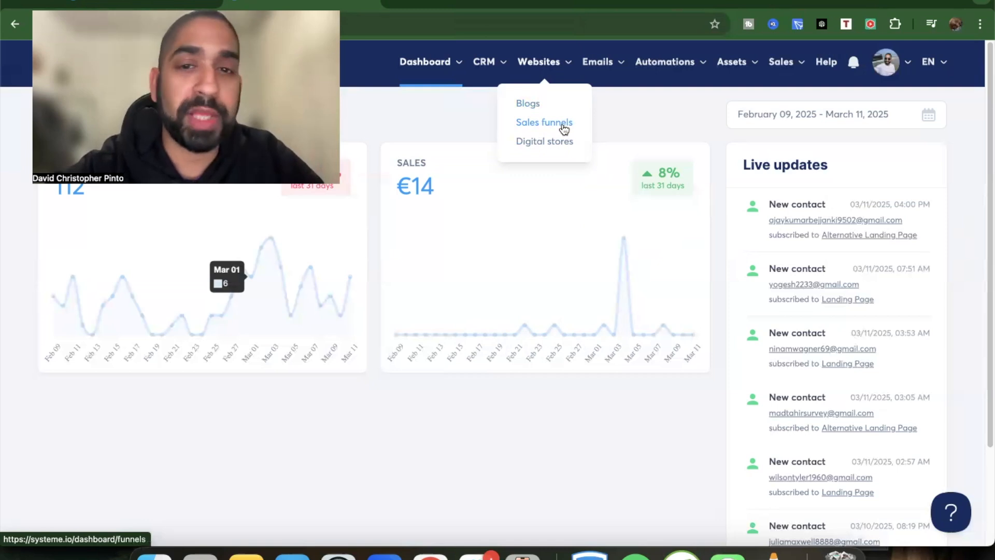
pyautogui.click(548, 124)
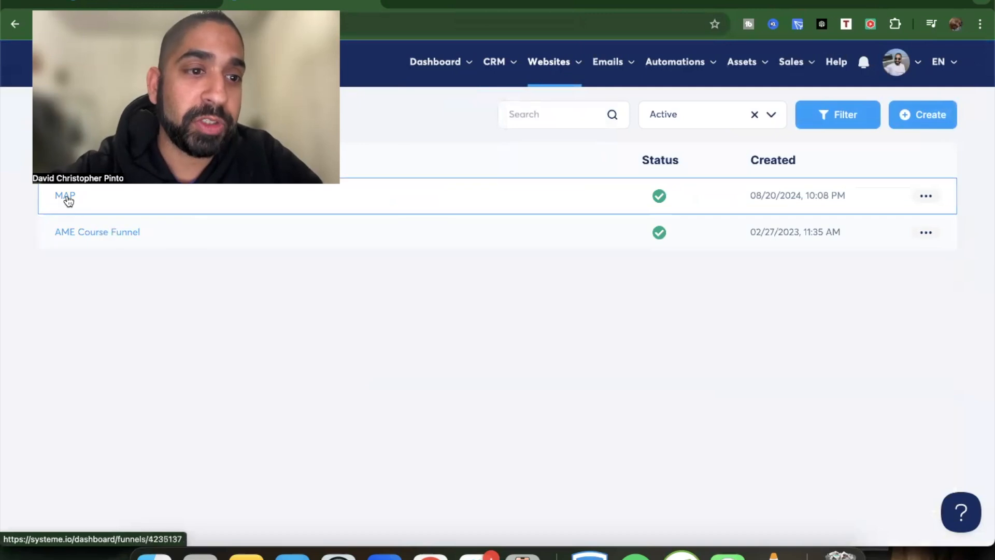
pyautogui.click(84, 234)
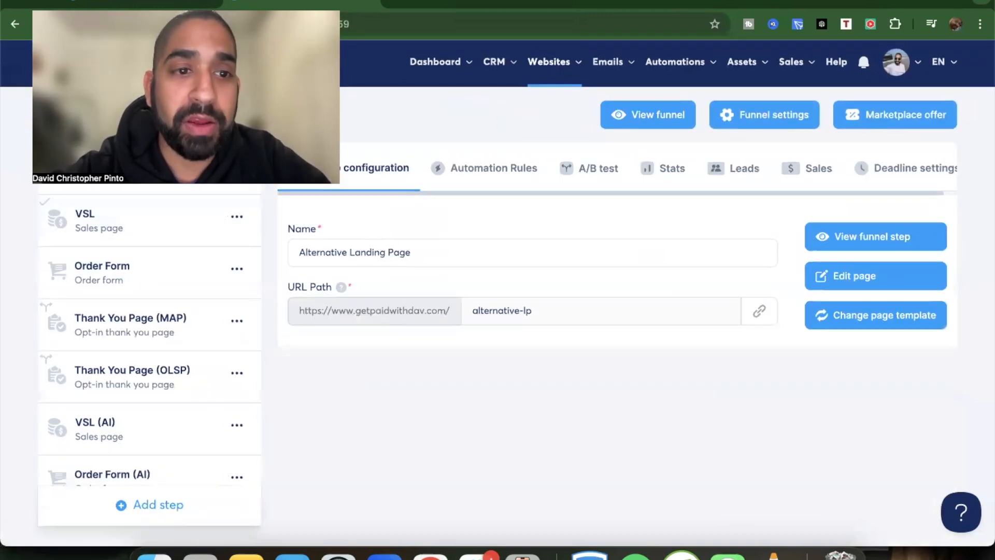
# Step: Find the Monthly Paid Membership sales page among the funnel steps and open it in the page editor
pyautogui.scroll(-2, 169, 372)
pyautogui.scroll(-10, 169, 372)
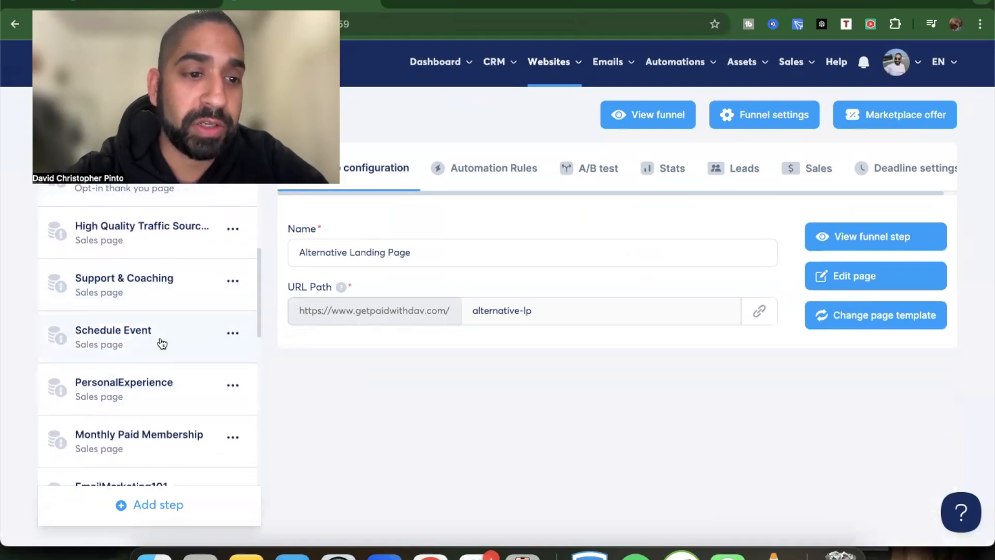
pyautogui.scroll(-5, 162, 409)
pyautogui.scroll(2, 166, 416)
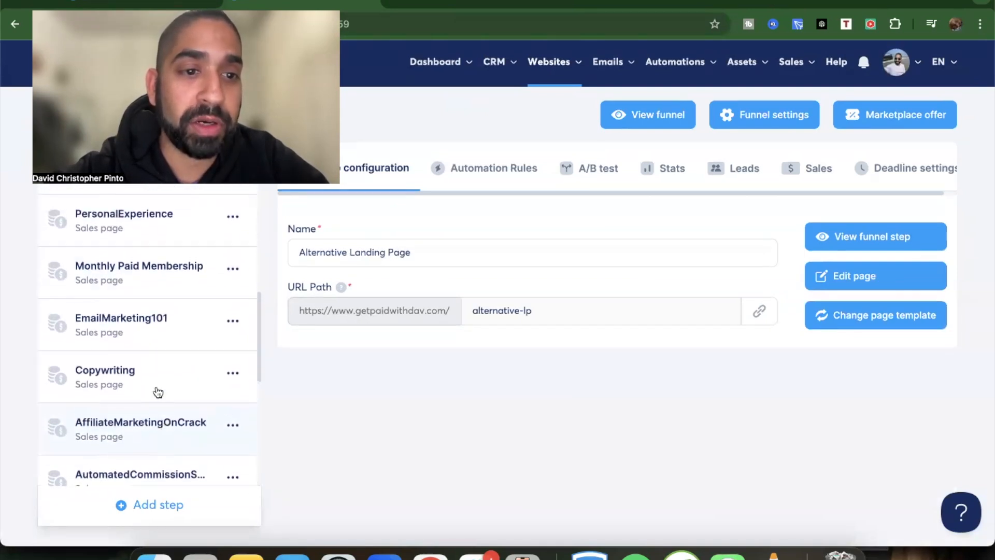
pyautogui.click(139, 265)
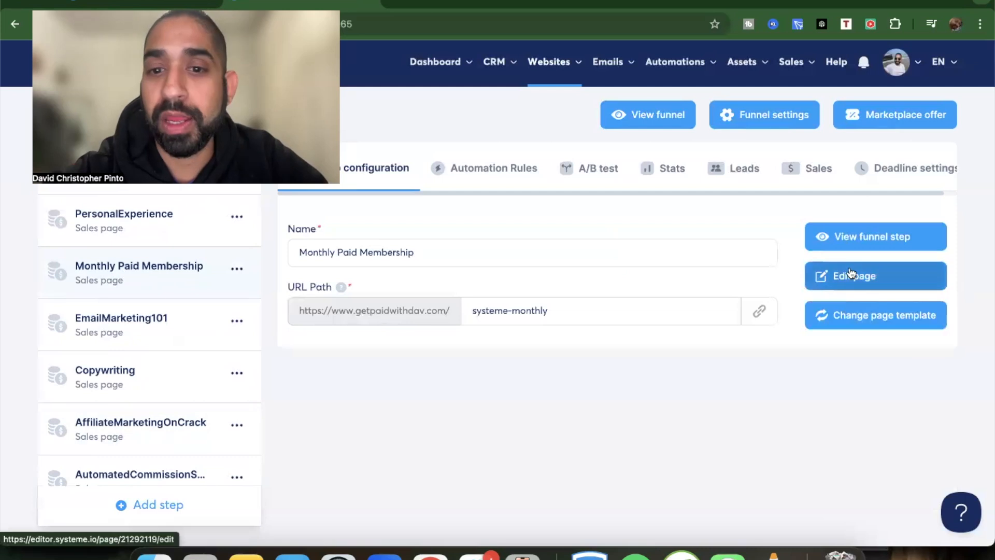
pyautogui.click(840, 275)
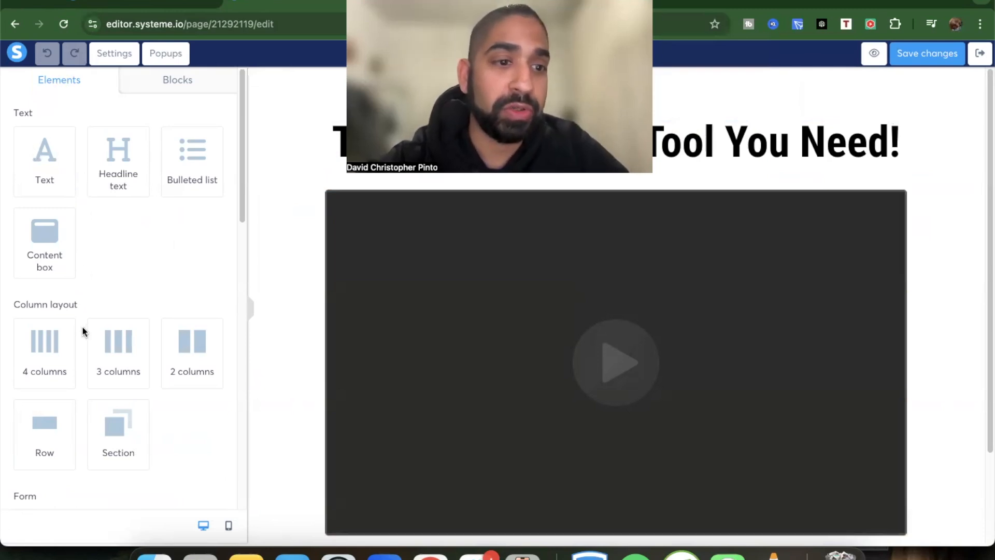
# Step: Examine the page elements available in the editor, from text and column layouts to form, payment, media and social elements
pyautogui.scroll(-3, 83, 329)
pyautogui.scroll(-2, 82, 327)
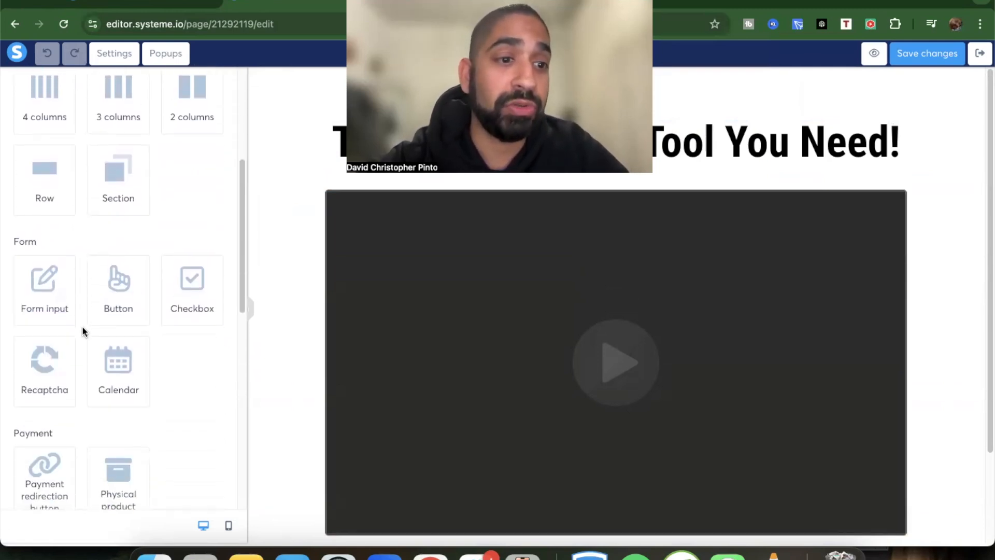
pyautogui.scroll(-2, 58, 250)
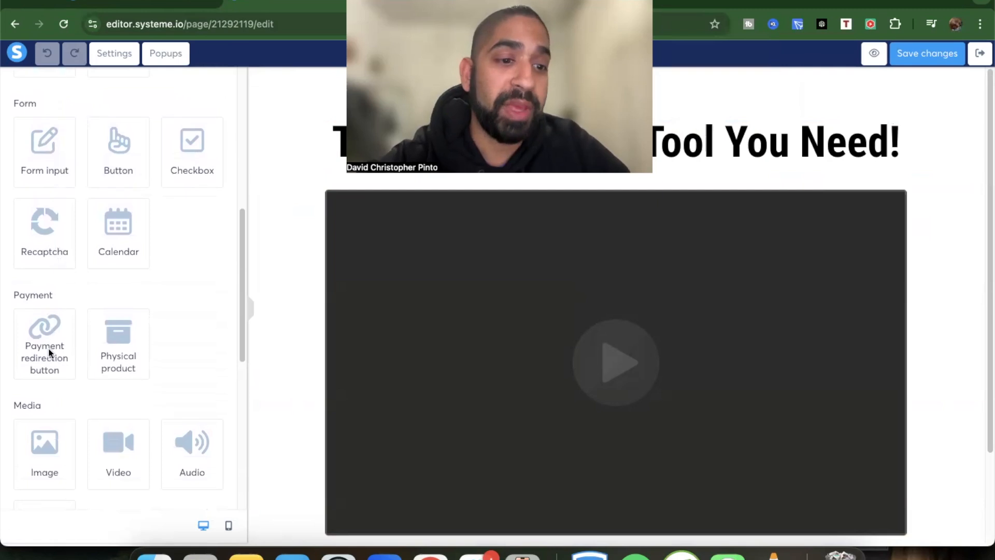
pyautogui.scroll(-2, 49, 351)
pyautogui.scroll(-3, 29, 285)
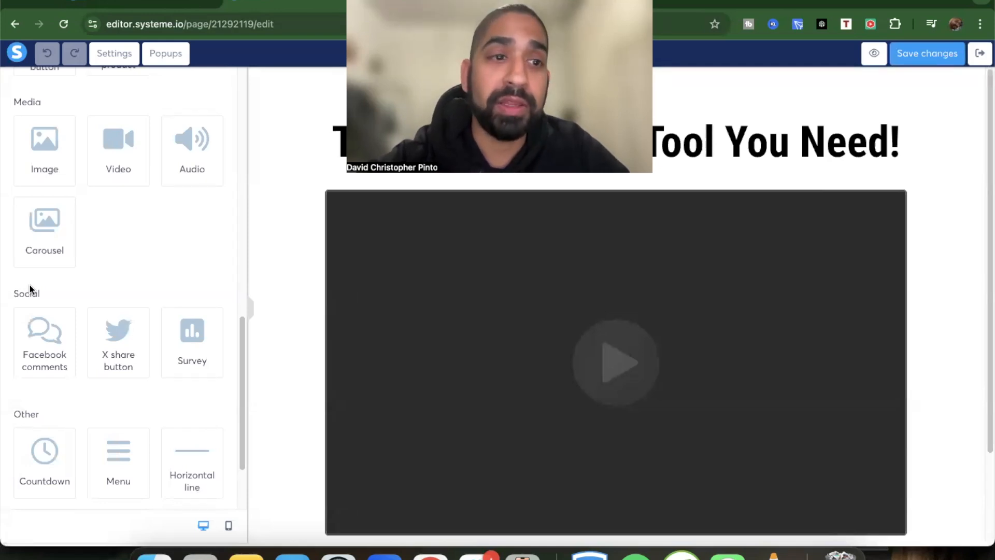
pyautogui.scroll(-2, 158, 250)
pyautogui.scroll(8, 158, 250)
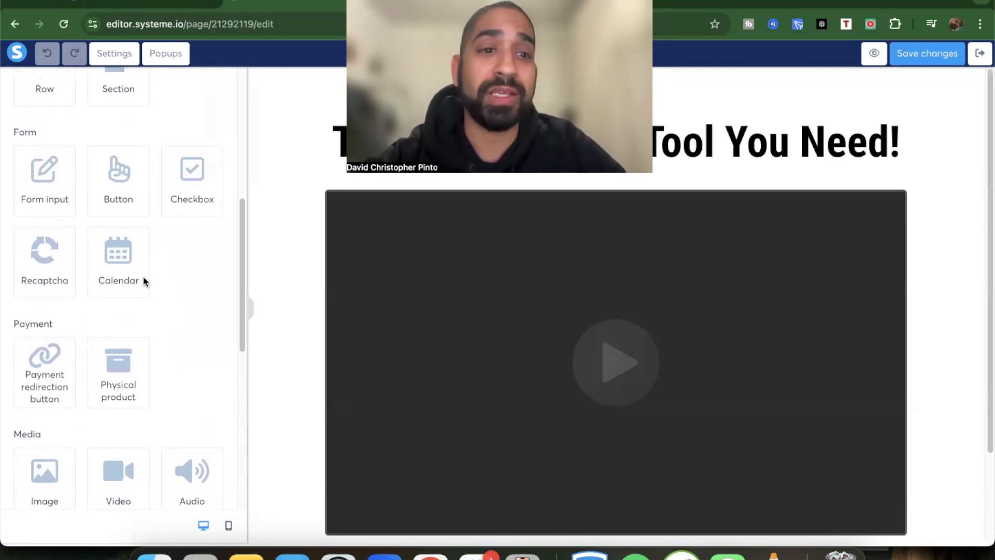
pyautogui.scroll(6, 144, 281)
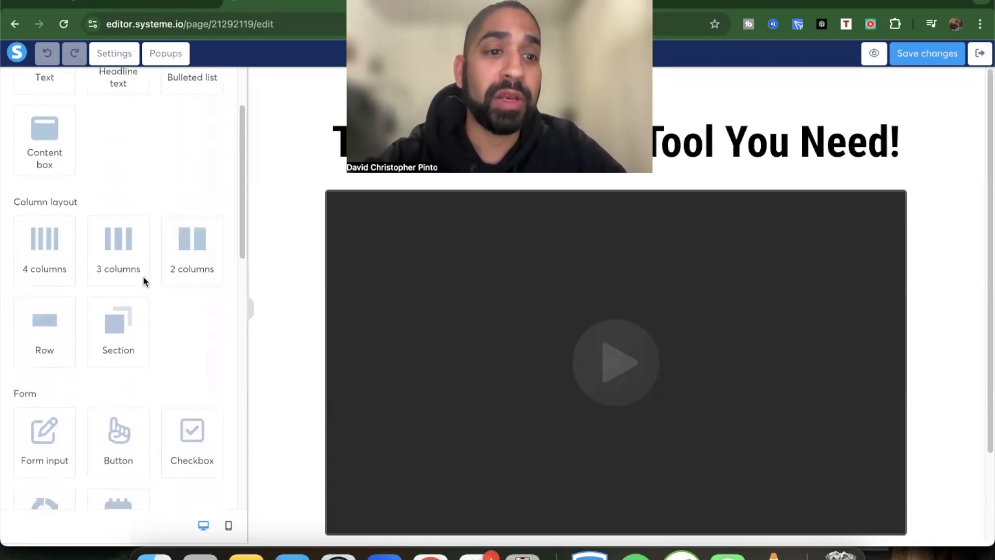
pyautogui.scroll(-10, 143, 281)
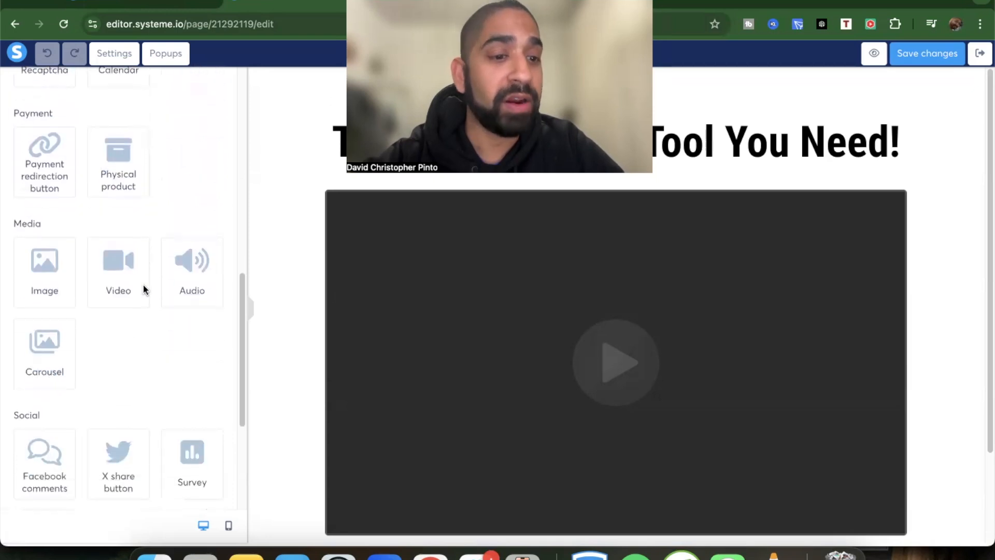
# Step: Add a Survey element between the page headline and the video
pyautogui.scroll(-3, 143, 289)
pyautogui.moveTo(205, 236); pyautogui.dragTo(486, 396)
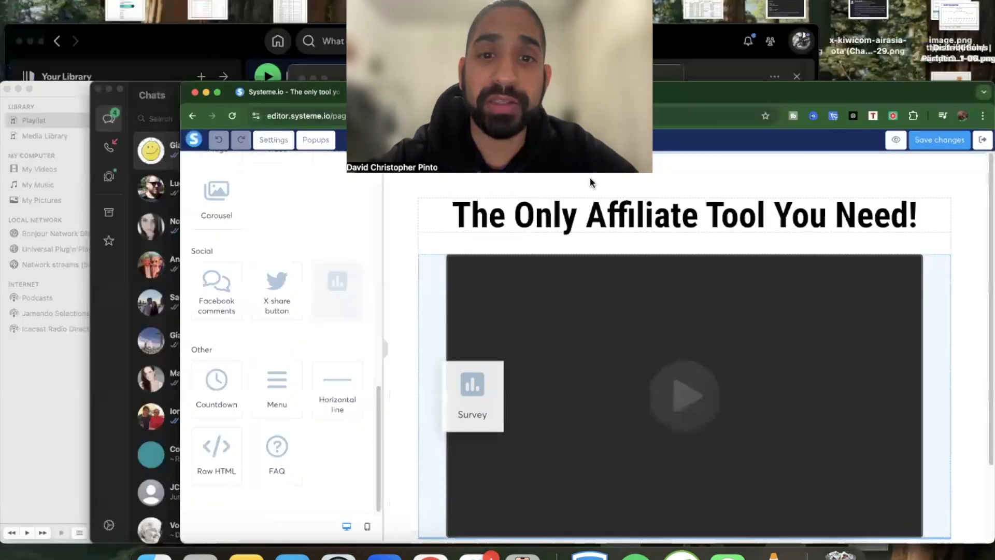
pyautogui.moveTo(590, 182); pyautogui.dragTo(631, 263)
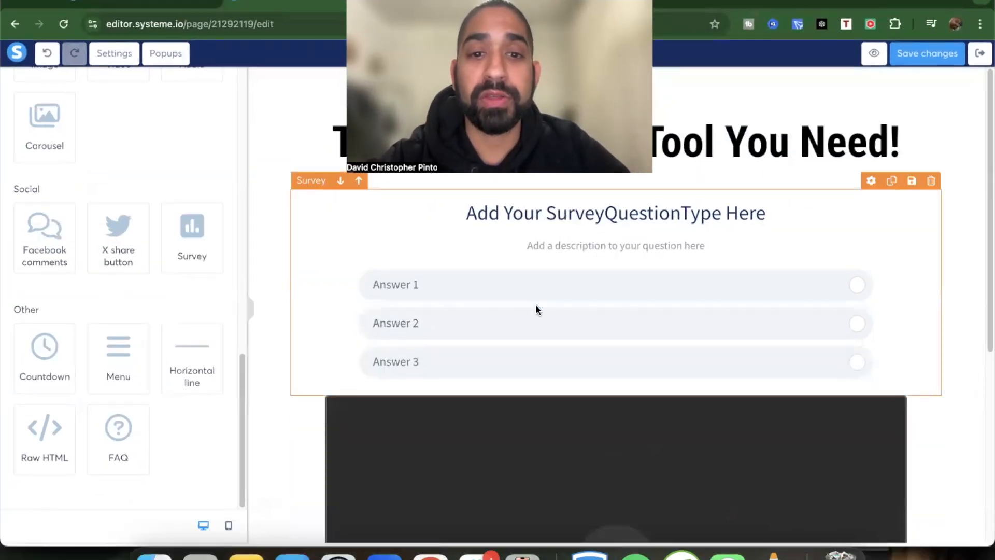
pyautogui.scroll(-2, 571, 382)
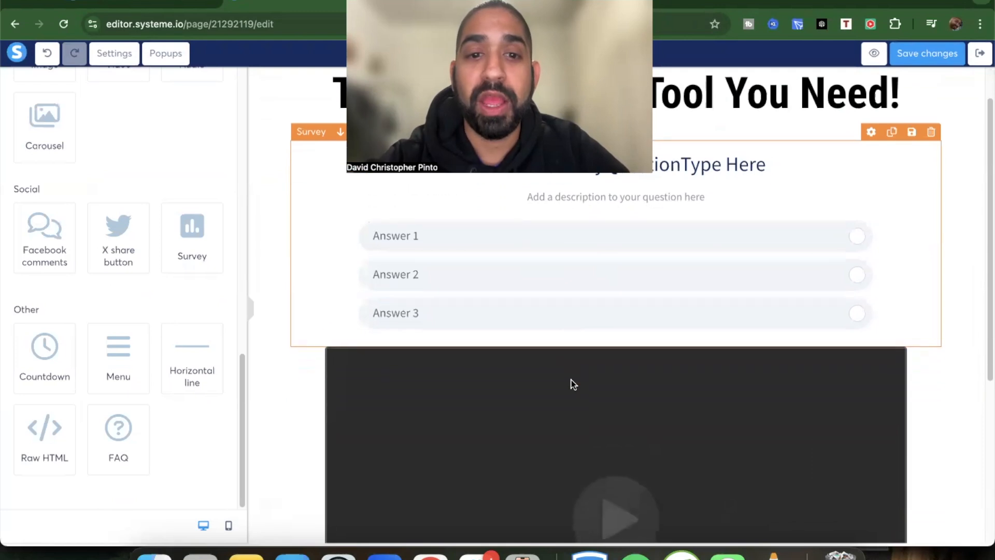
# Step: Review the survey's action choices and display its final step with the email and first name fields
pyautogui.click(516, 247)
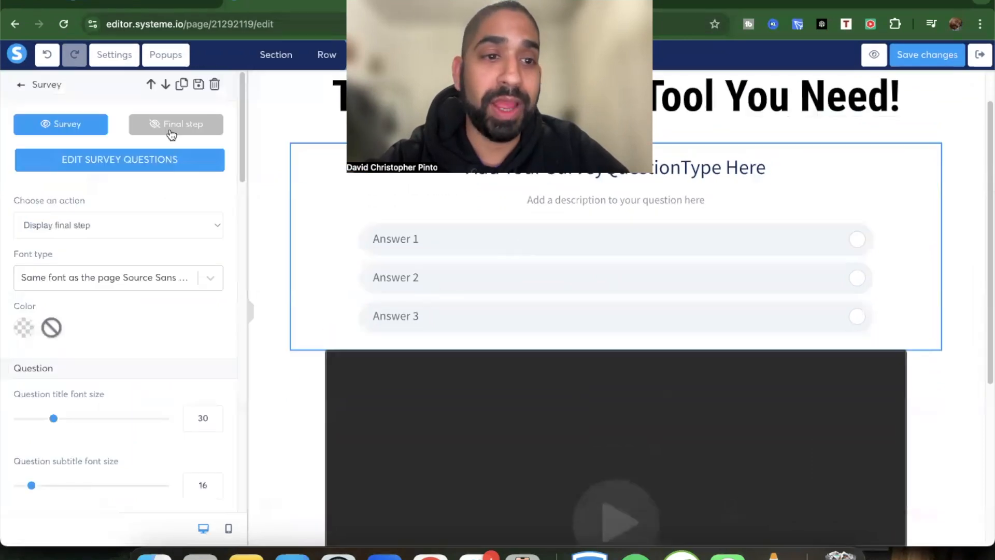
pyautogui.click(111, 225)
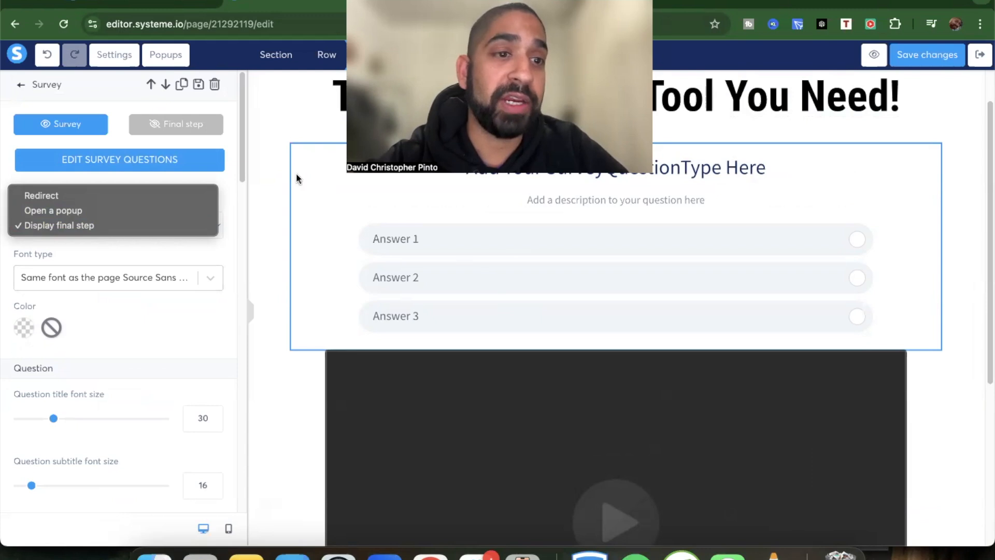
pyautogui.click(181, 128)
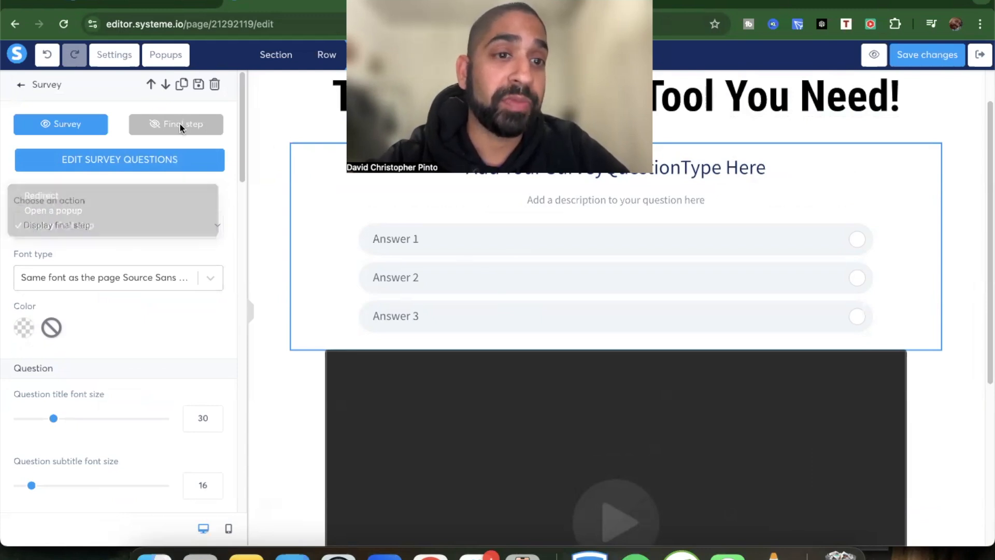
pyautogui.click(181, 128)
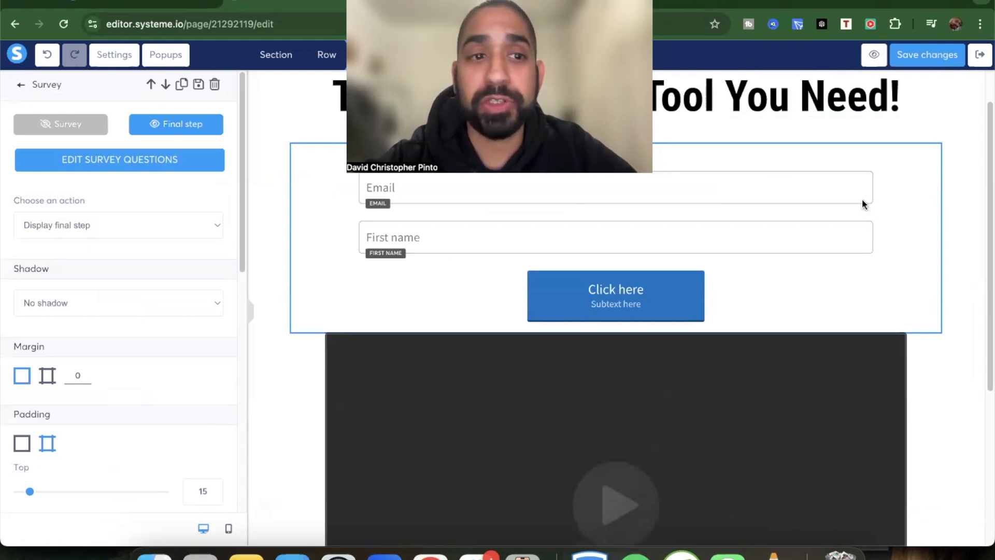
pyautogui.click(22, 84)
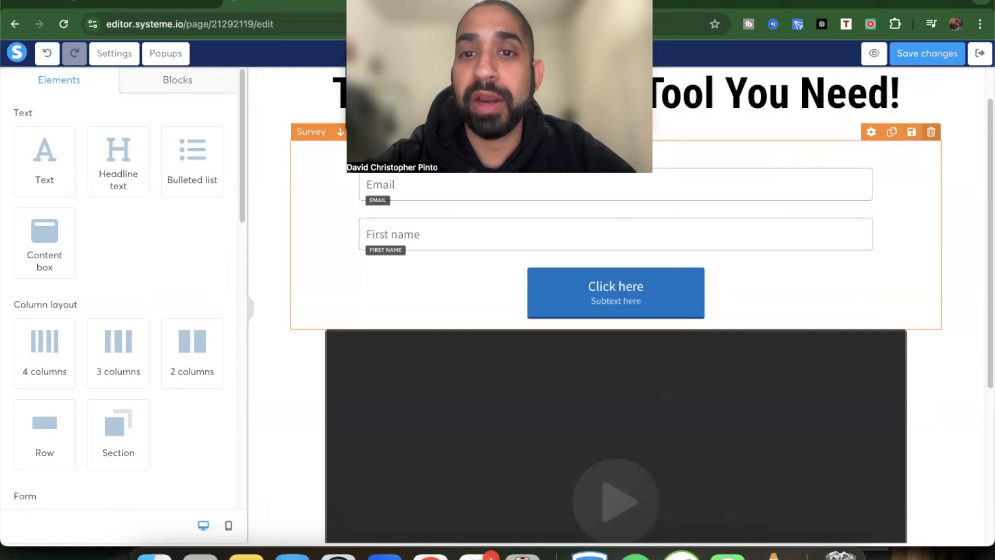
# Step: Delete the survey from above the video
pyautogui.click(932, 132)
pyautogui.click(608, 108)
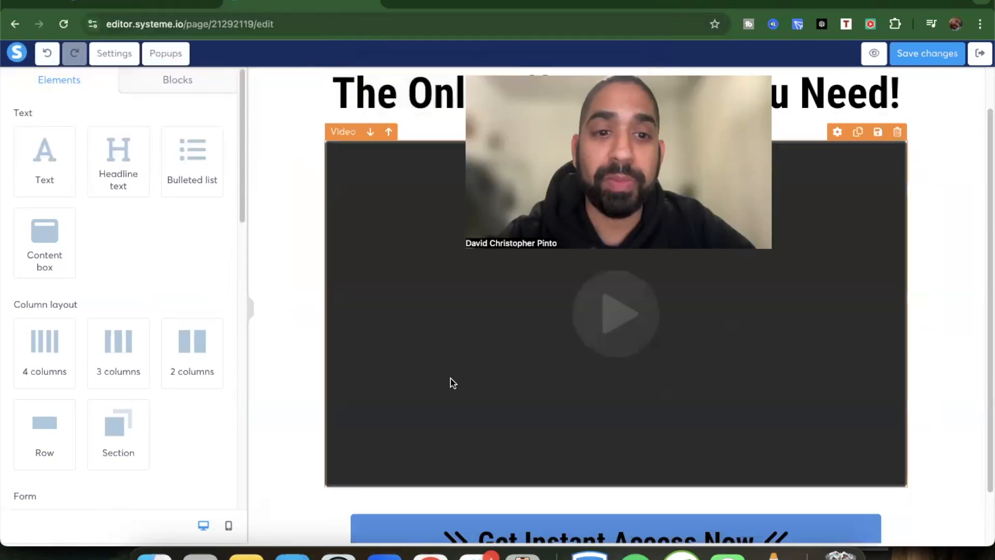
pyautogui.scroll(-2, 450, 381)
pyautogui.scroll(3, 350, 290)
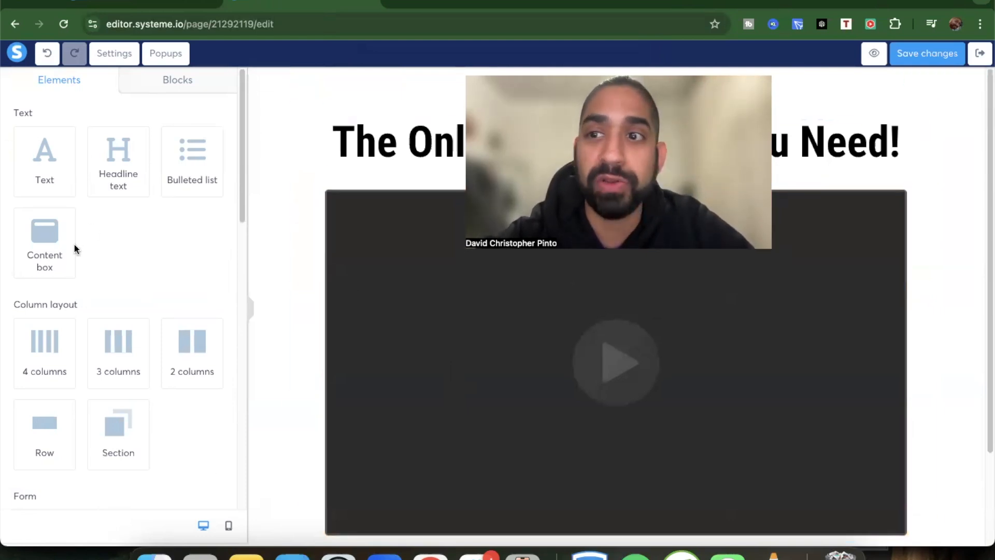
# Step: Browse the saved blocks and insert the AME block below the Get Instant Access Now button
pyautogui.click(181, 83)
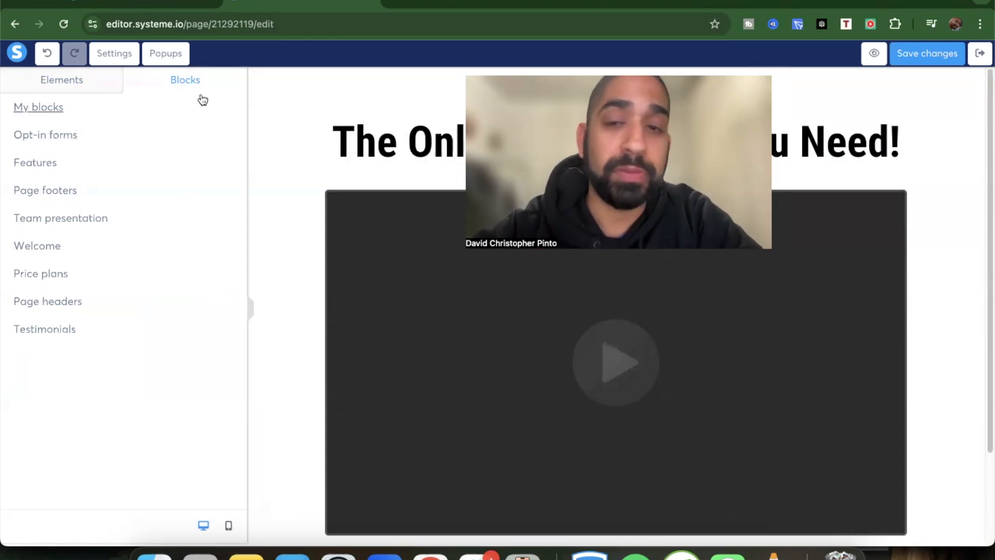
pyautogui.click(51, 109)
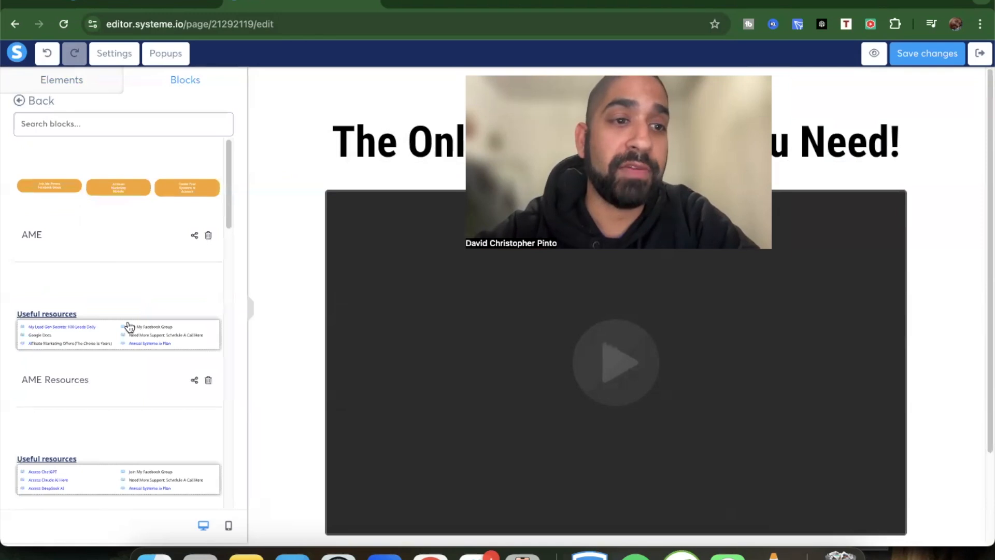
pyautogui.scroll(-10, 94, 235)
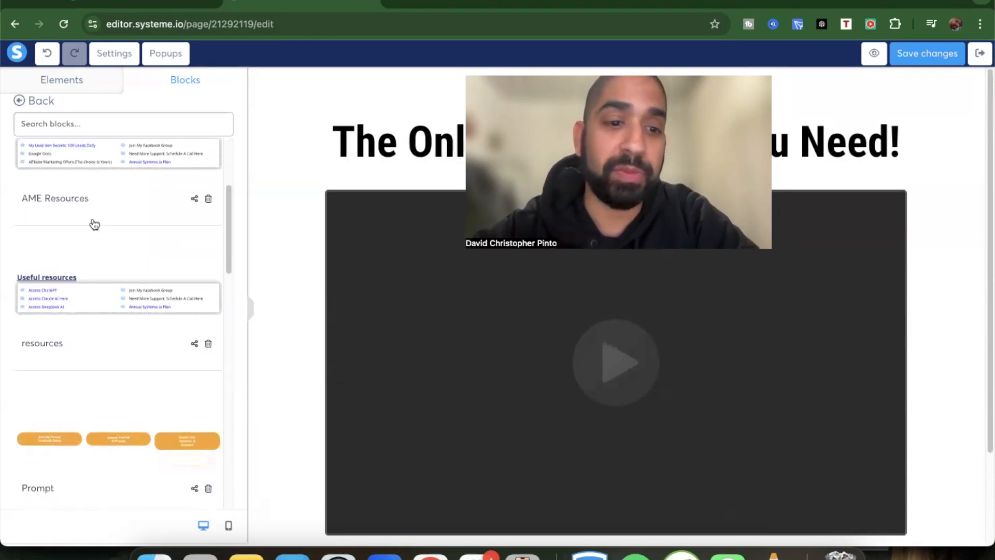
pyautogui.scroll(-6, 93, 224)
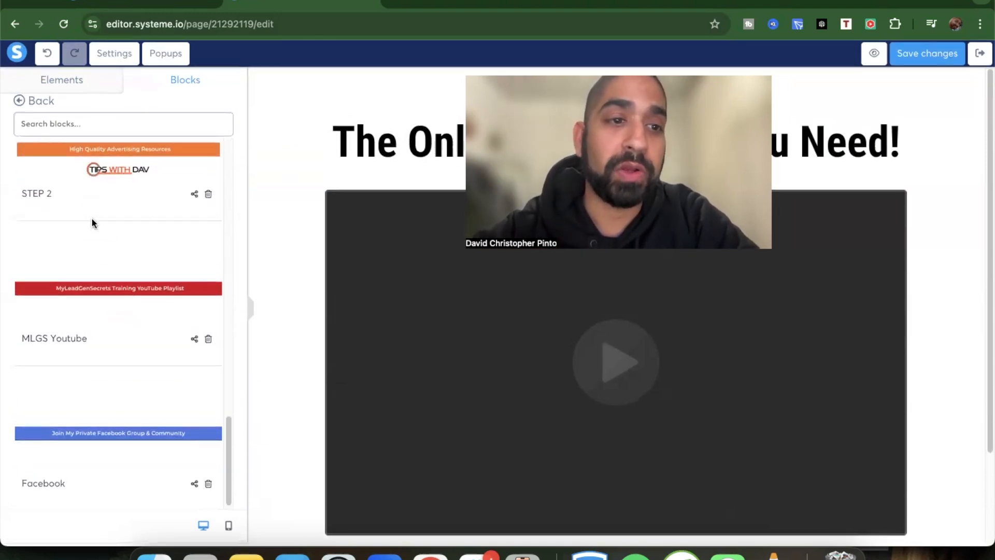
pyautogui.scroll(15, 92, 216)
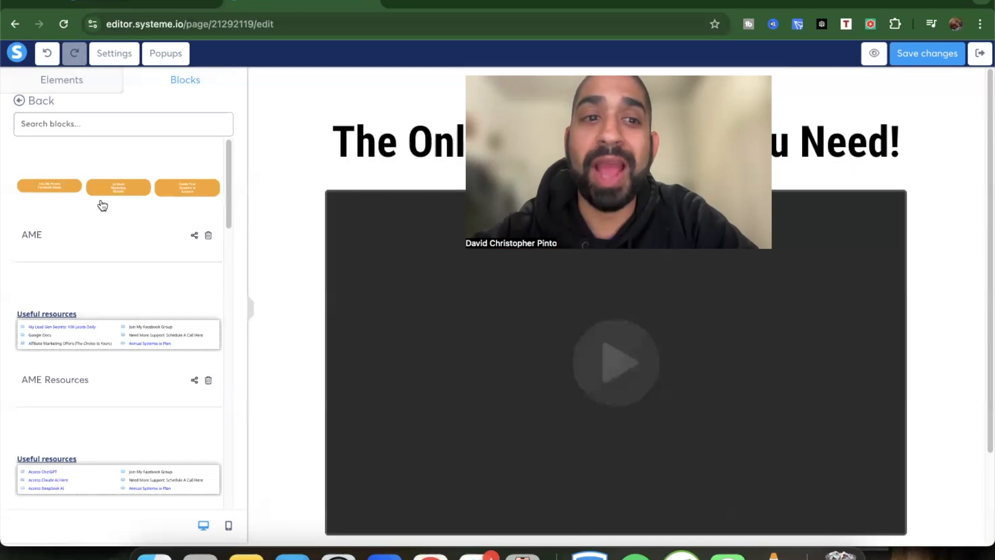
pyautogui.click(59, 194)
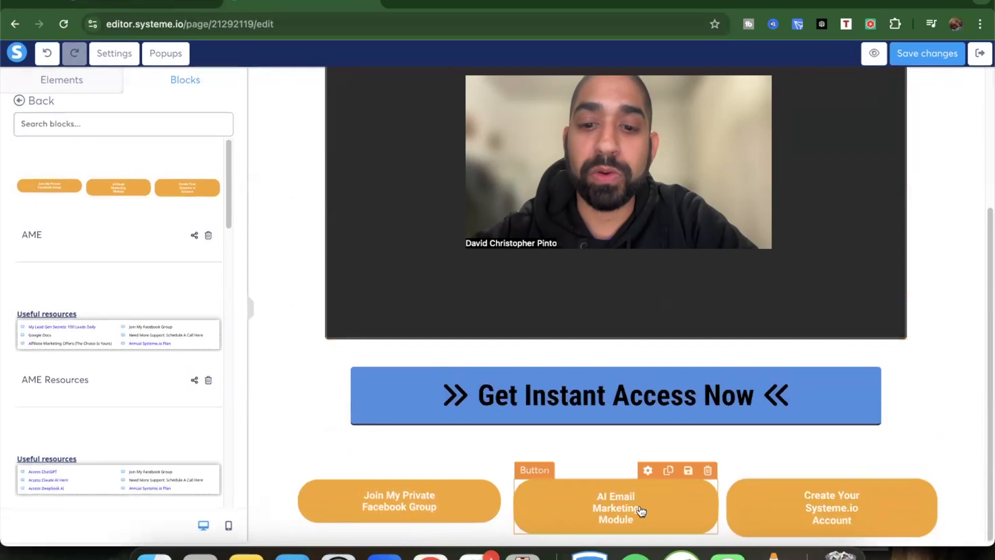
# Step: Check the link settings of the AI Email Marketing Module and Join My Private Facebook Group buttons
pyautogui.click(611, 513)
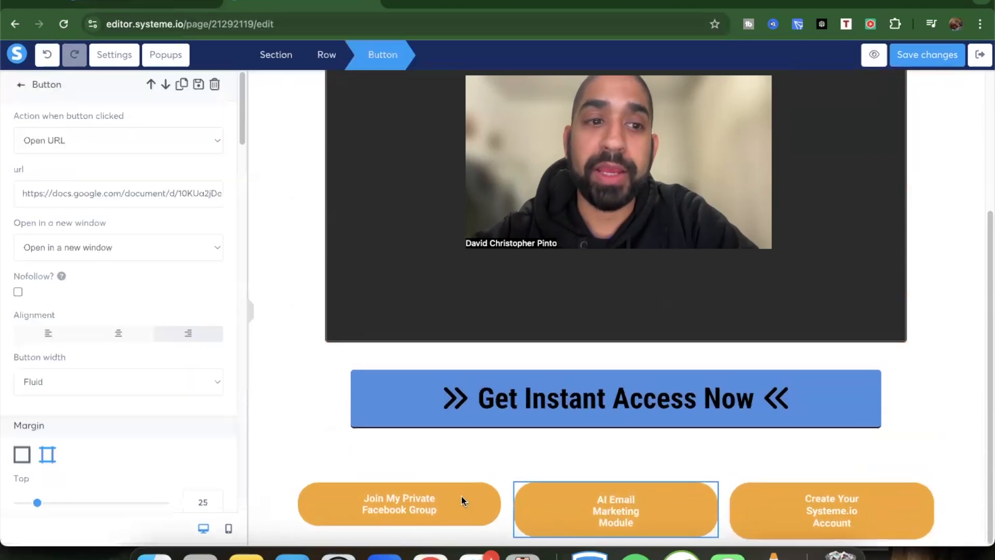
pyautogui.press('Escape')
pyautogui.click(419, 505)
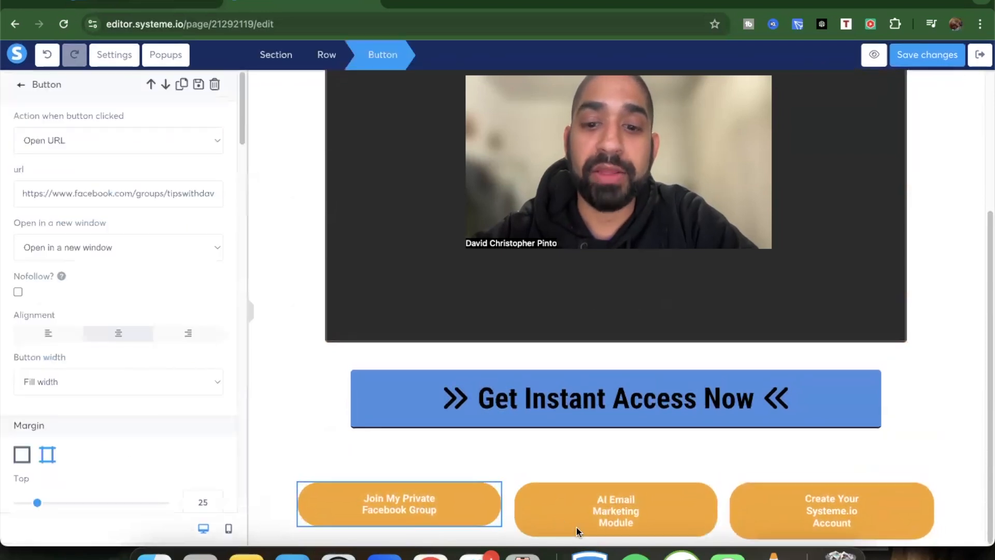
pyautogui.press('Escape')
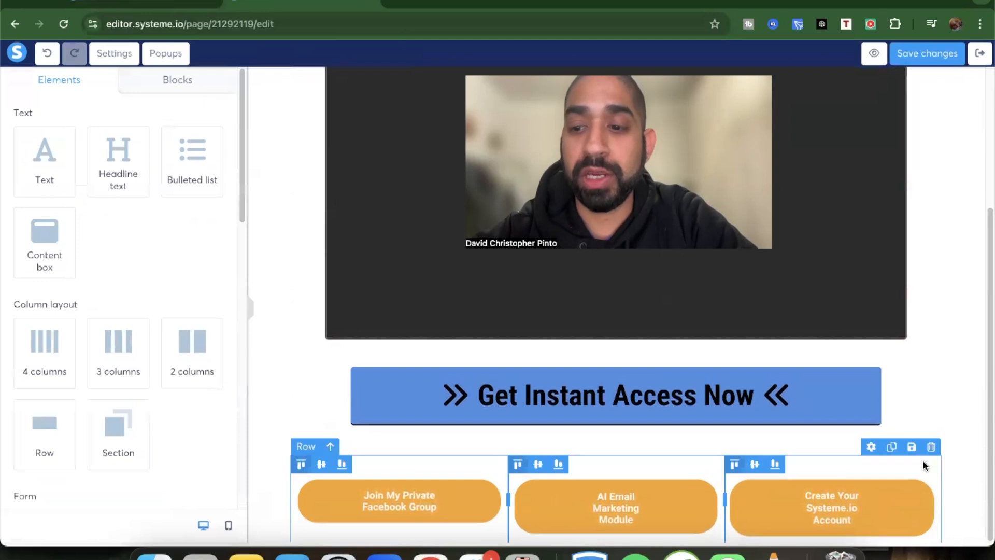
# Step: Delete the row of three orange buttons below the Get Instant Access Now button
pyautogui.click(931, 448)
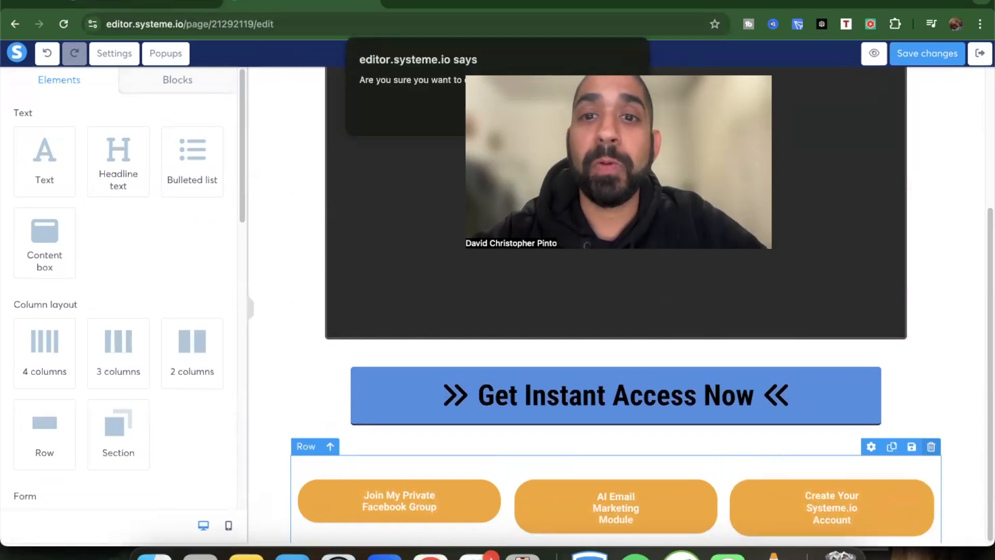
pyautogui.press('Return')
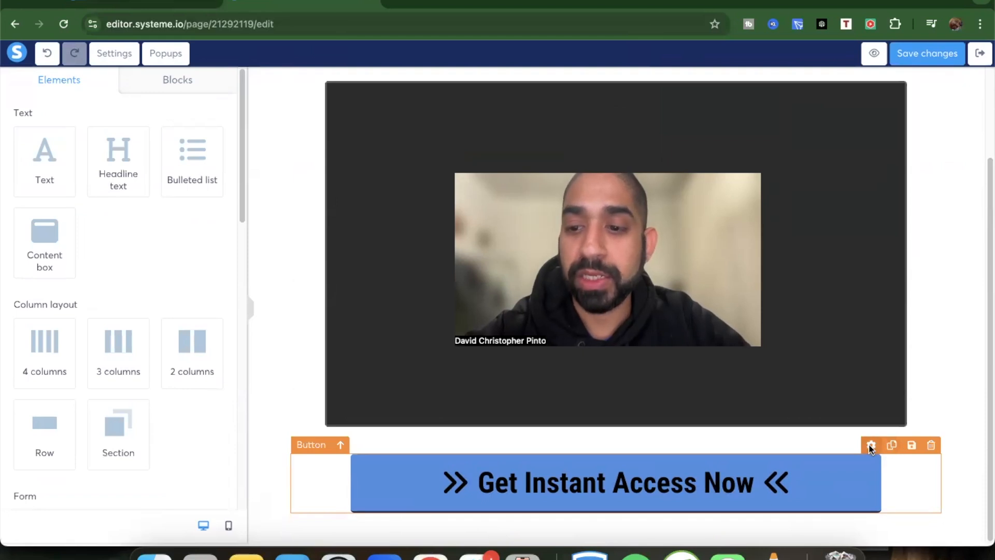
pyautogui.click(912, 446)
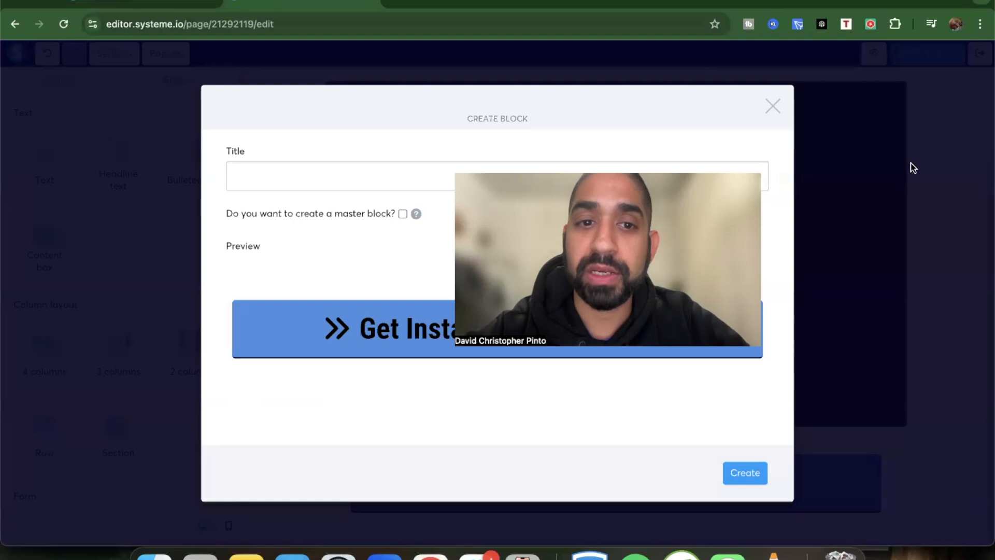
pyautogui.click(341, 171)
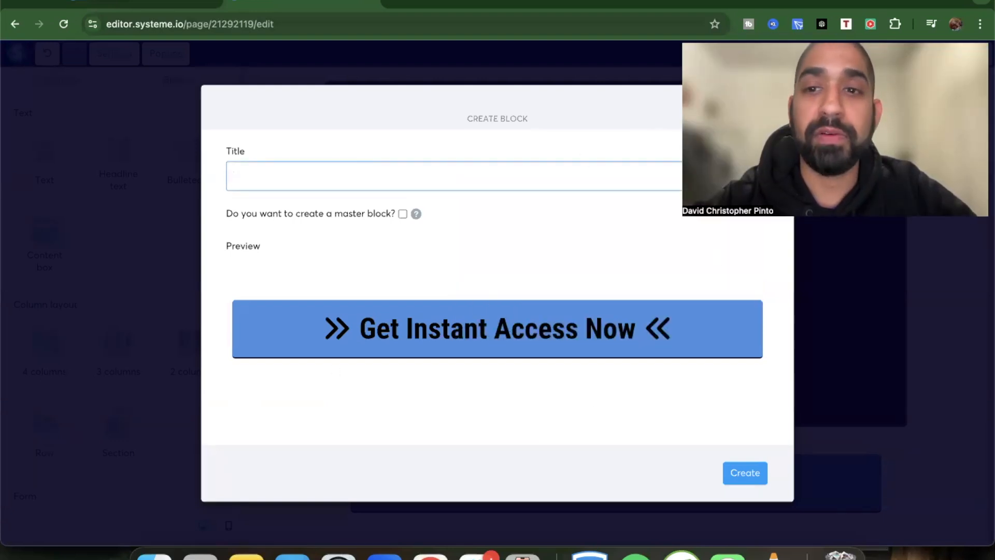
pyautogui.click(773, 106)
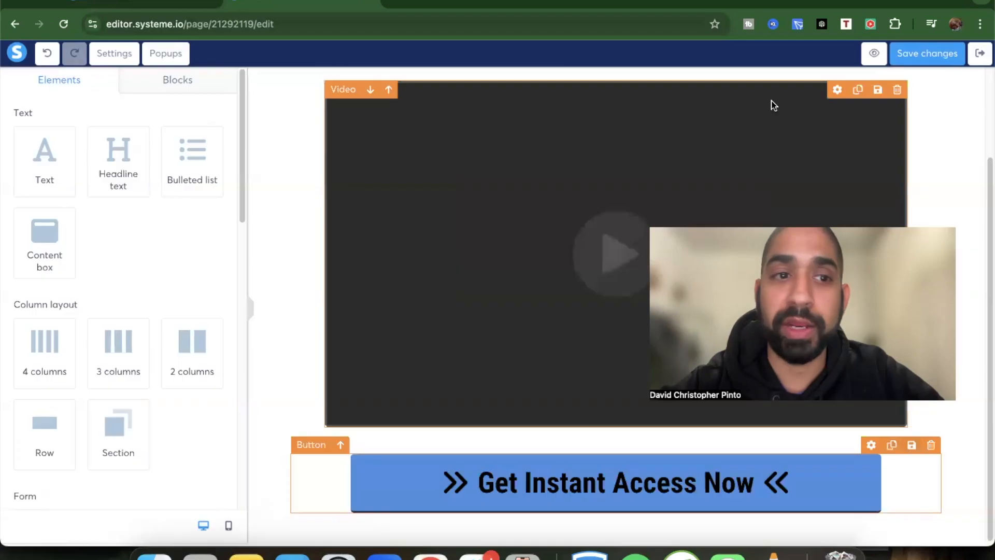
# Step: Look through the saved blocks in My blocks from start to end, and return to the block categories
pyautogui.click(172, 79)
pyautogui.click(40, 109)
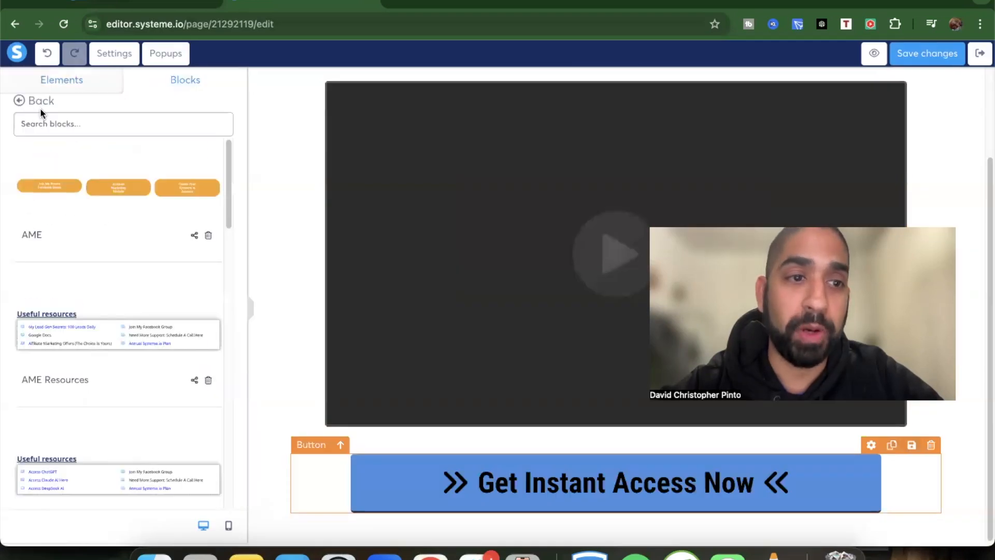
pyautogui.scroll(-10, 128, 257)
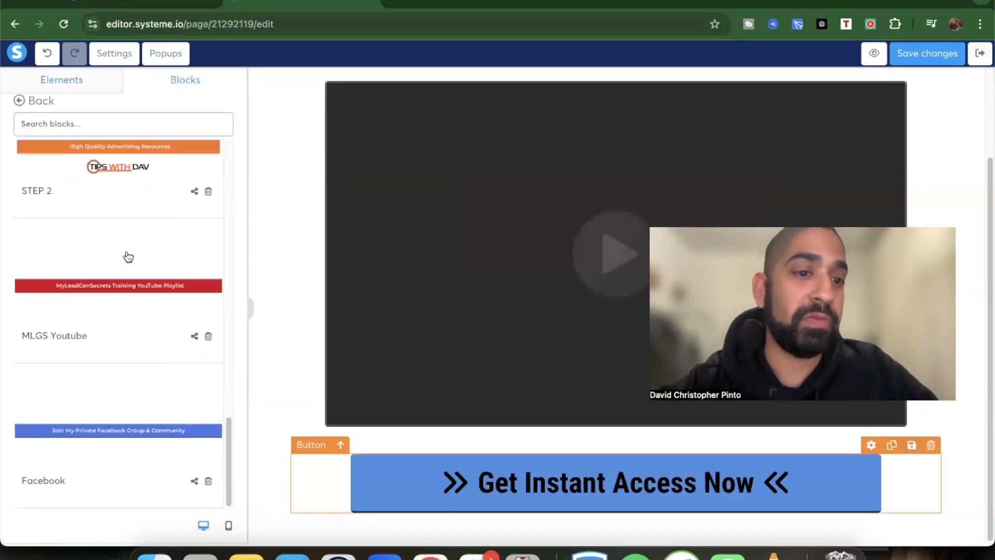
pyautogui.scroll(10, 126, 249)
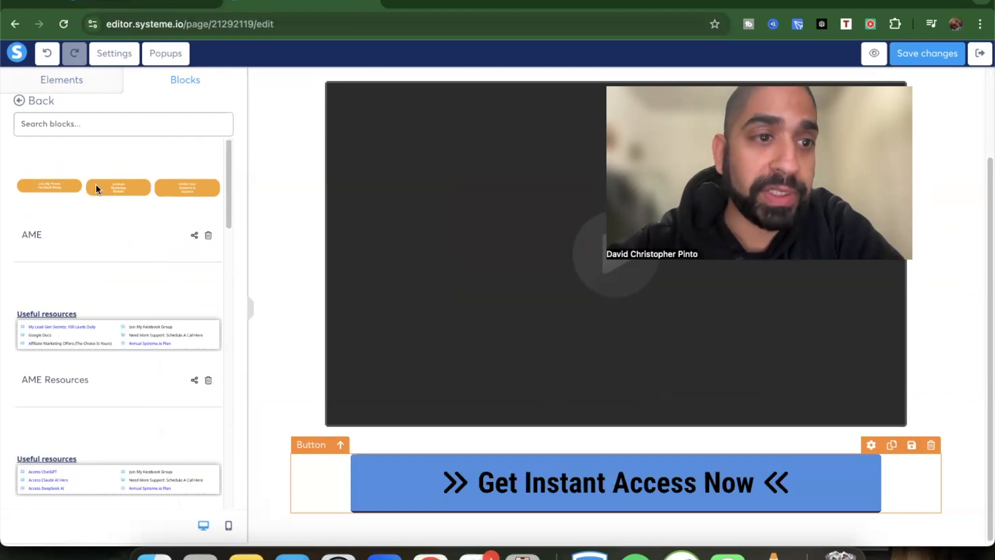
pyautogui.click(23, 100)
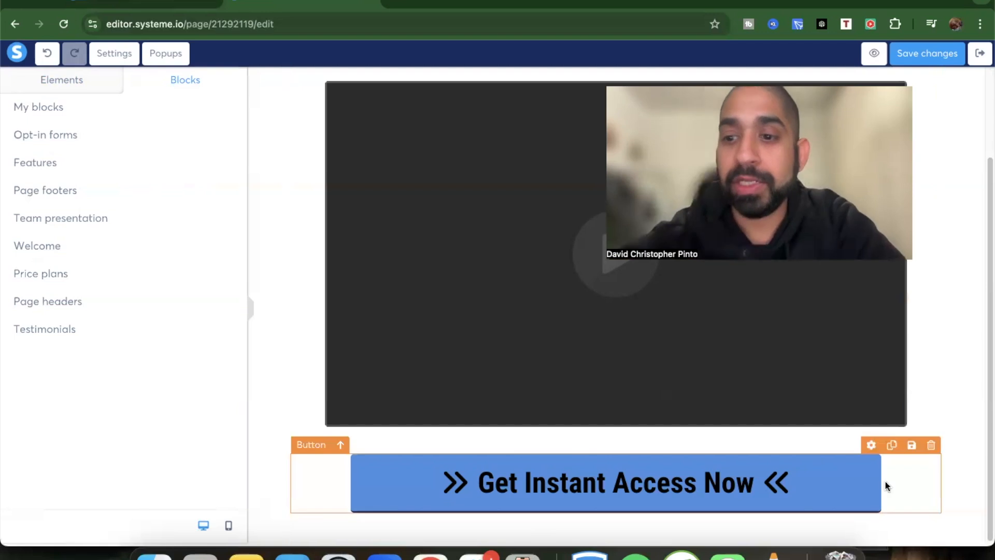
# Step: Save the Get Instant Access Now button as a master block titled "test"
pyautogui.click(912, 446)
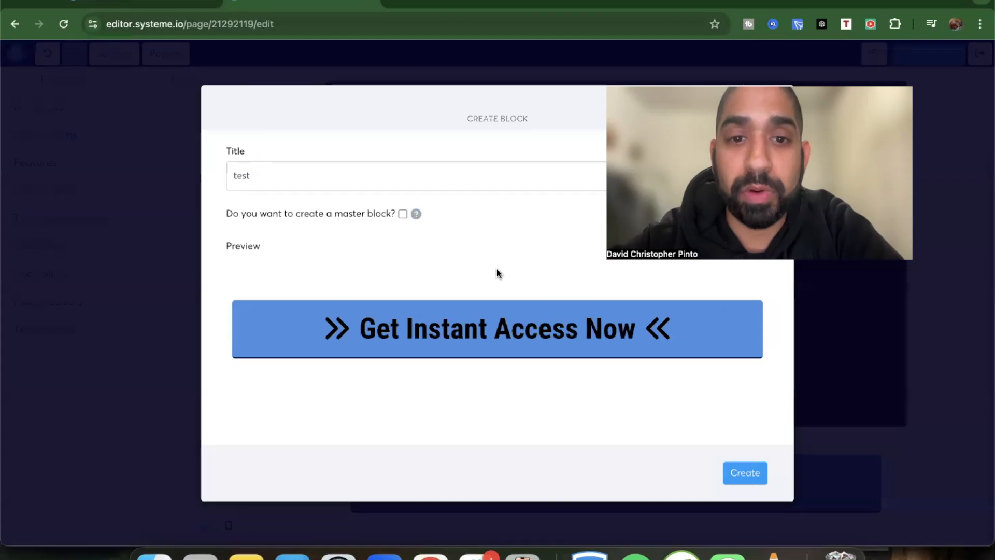
pyautogui.click(404, 214)
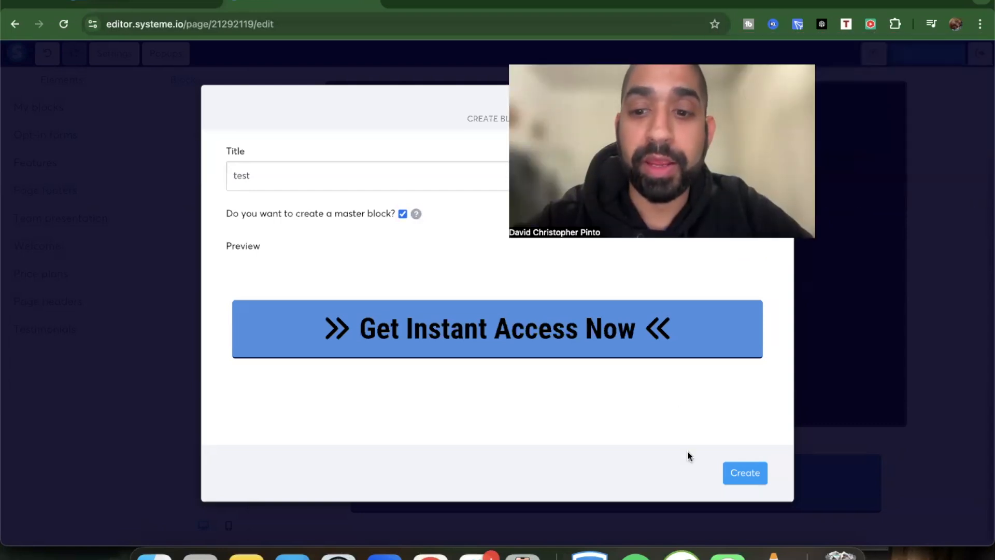
pyautogui.click(746, 476)
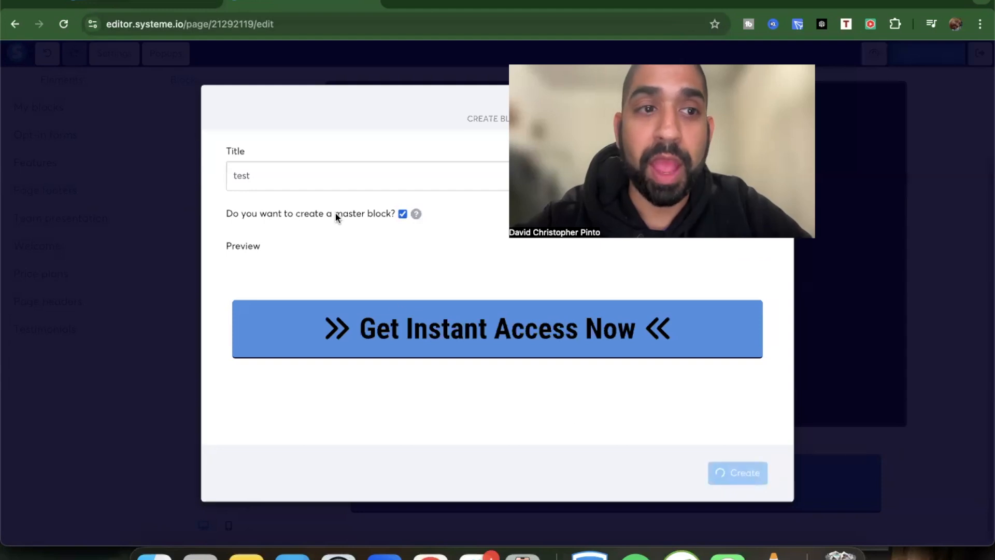
# Step: Delete the "test" block from My Master blocks and return to the block categories
pyautogui.click(123, 138)
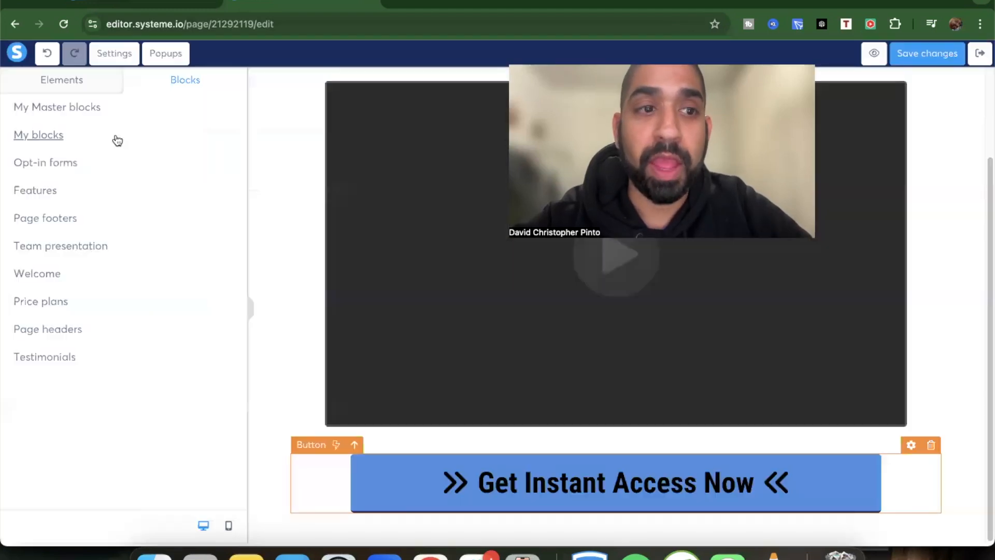
pyautogui.click(49, 108)
pyautogui.moveTo(29, 165); pyautogui.dragTo(26, 159)
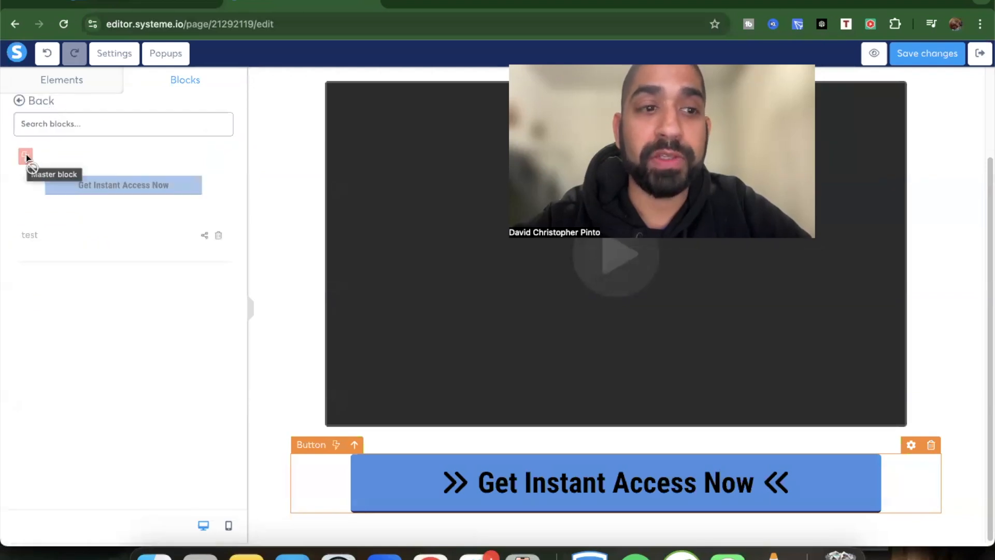
pyautogui.click(219, 236)
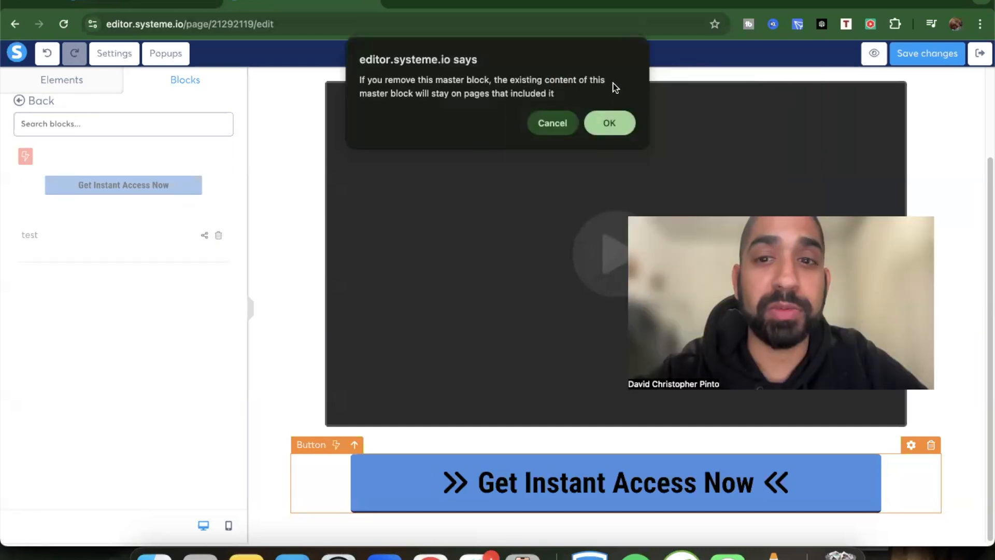
pyautogui.click(610, 124)
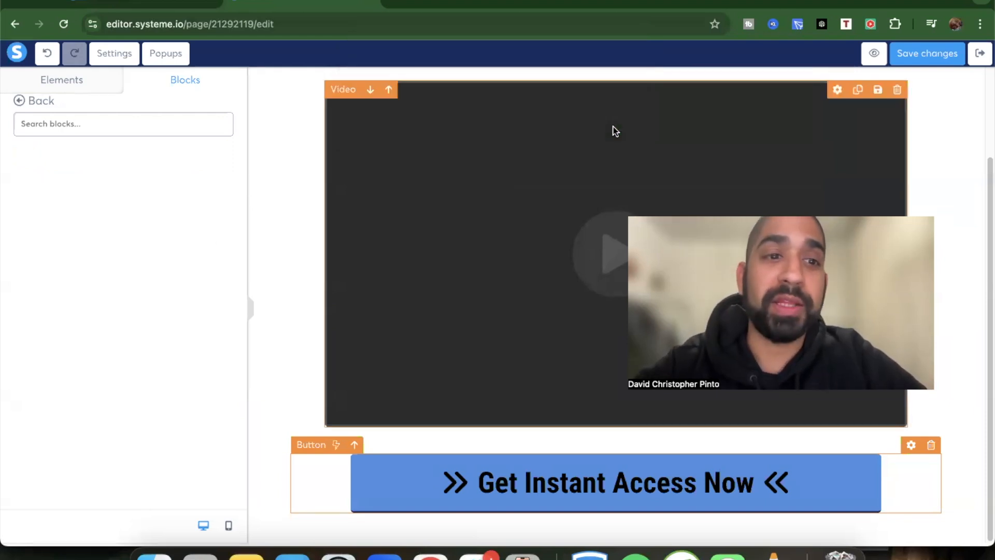
pyautogui.click(45, 102)
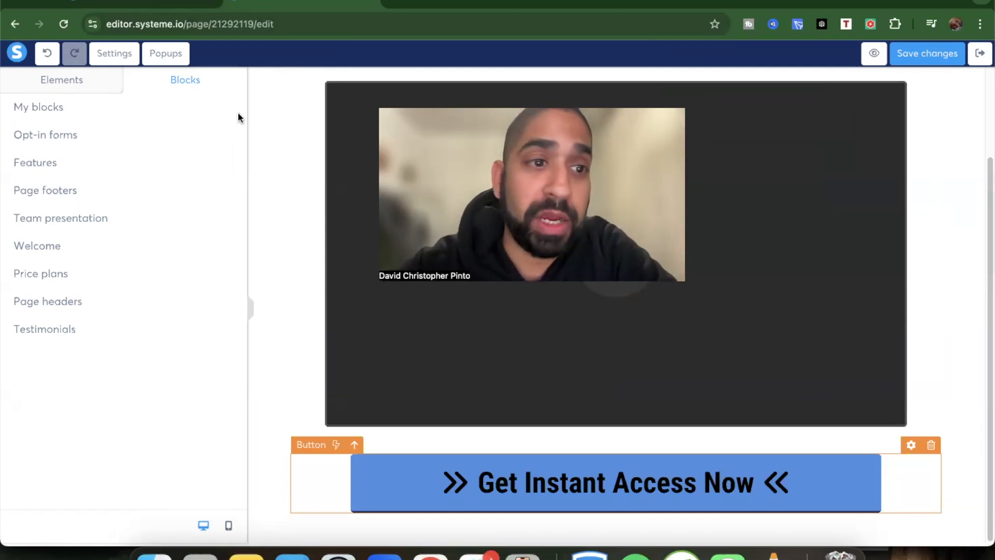
# Step: Browse the opt-in form blocks and insert the section with image on the left and form on the right below the Get Instant Access Now button
pyautogui.click(44, 136)
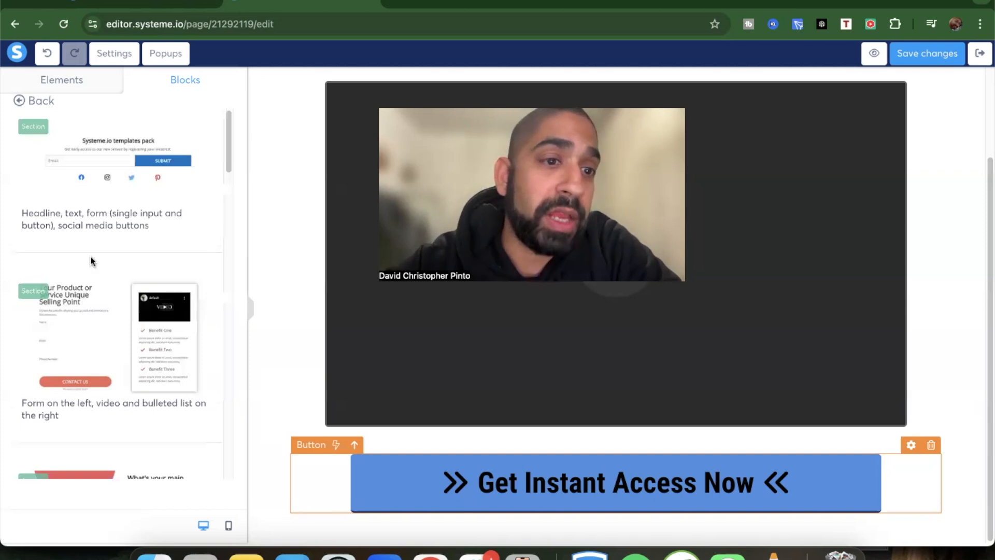
pyautogui.scroll(-3, 110, 231)
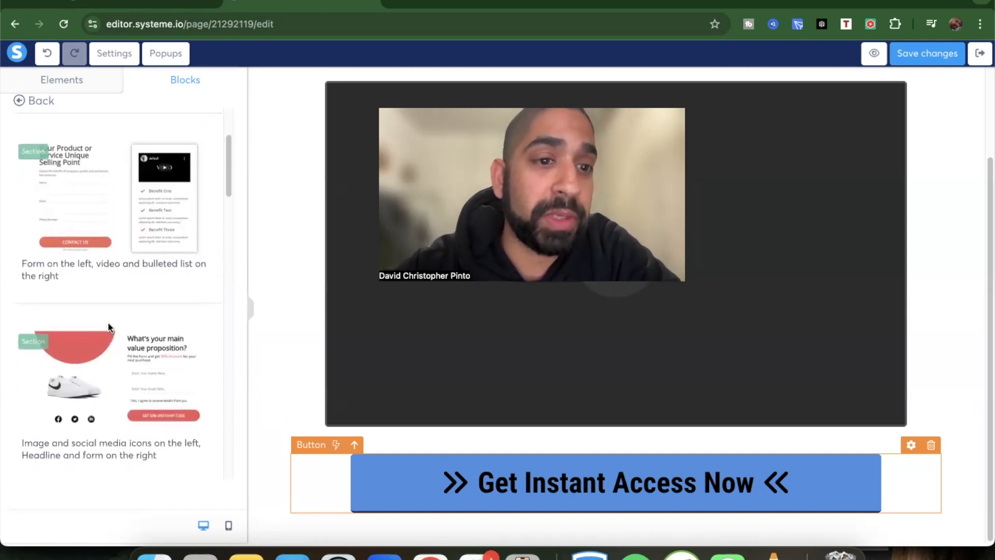
pyautogui.scroll(-10, 108, 327)
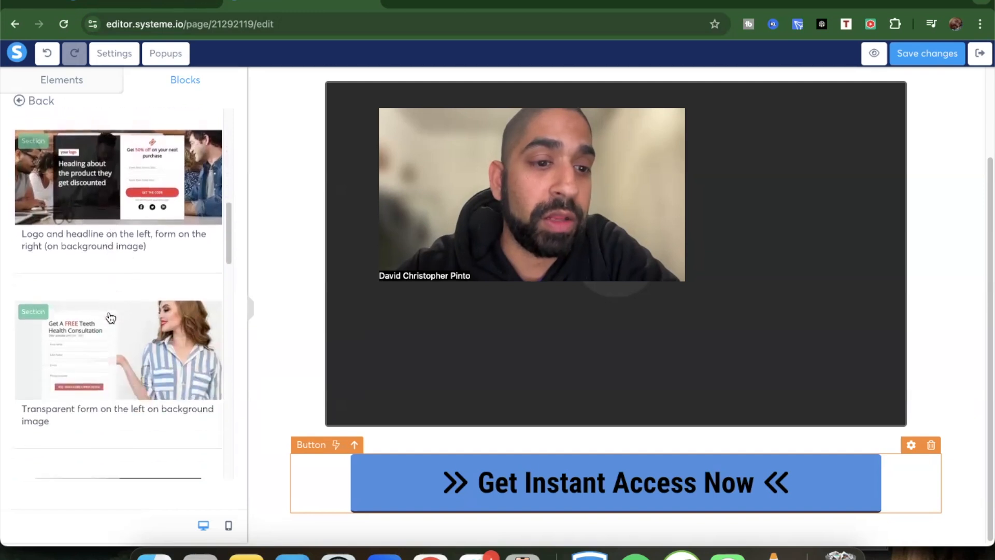
pyautogui.scroll(-6, 110, 317)
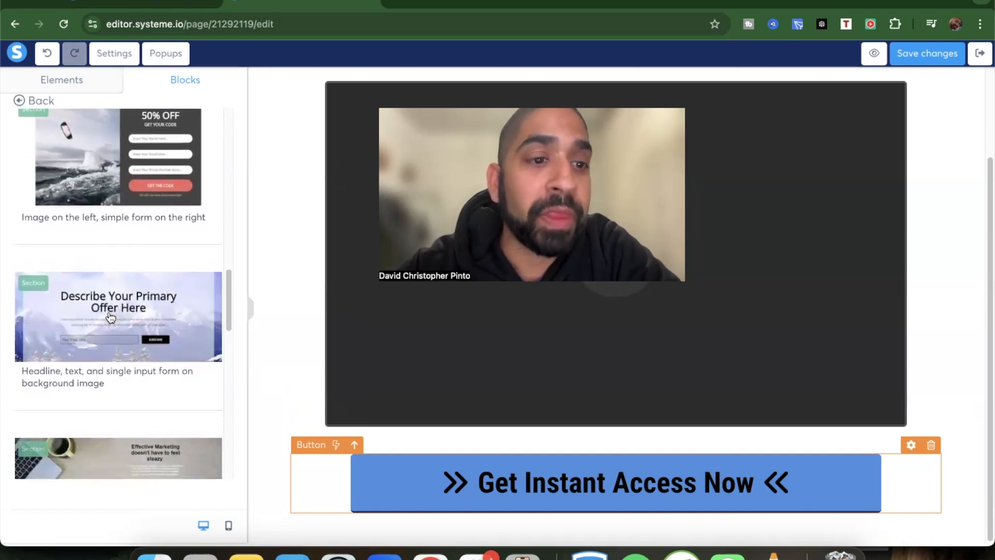
pyautogui.scroll(-10, 110, 317)
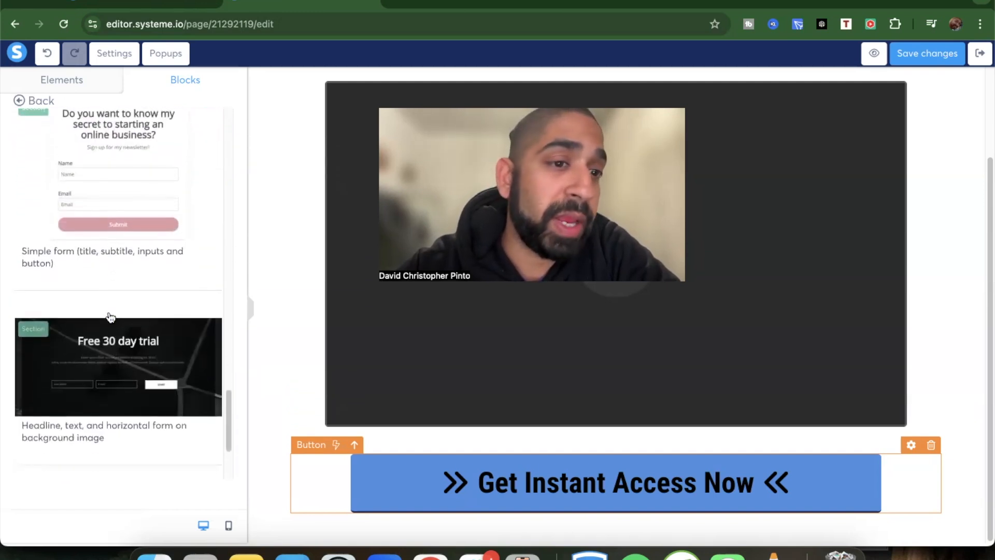
pyautogui.scroll(-4, 110, 318)
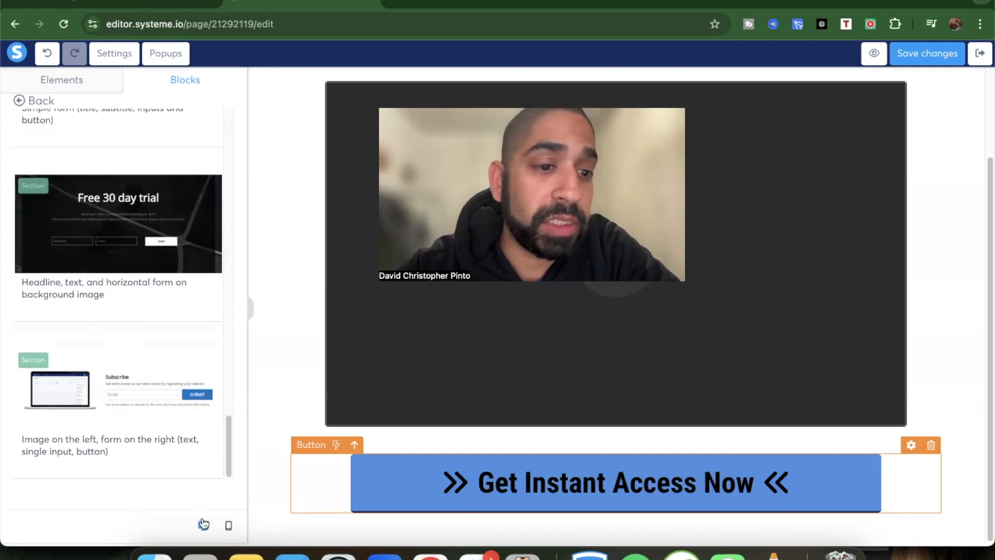
pyautogui.click(96, 404)
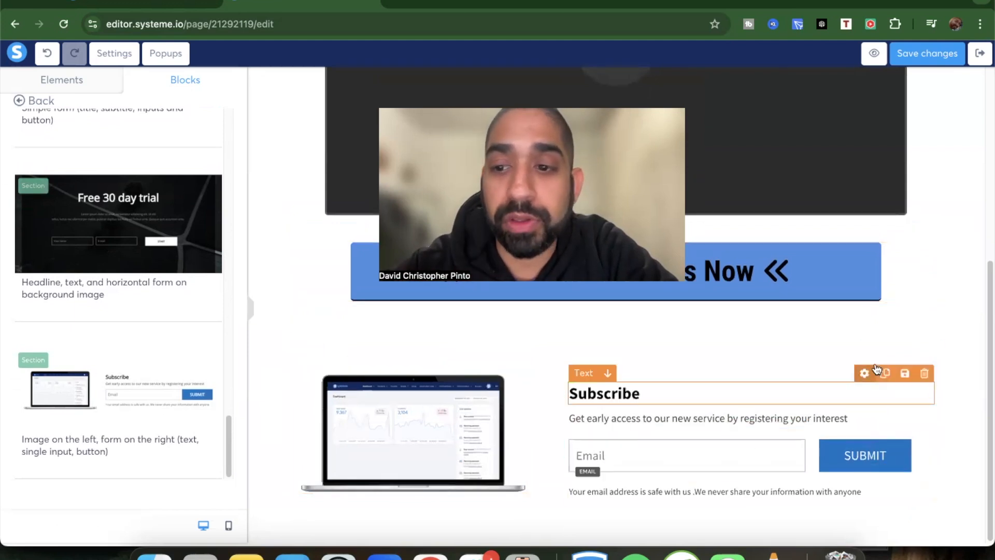
# Step: Delete the Subscribe form section below the Get Instant Access Now button and return to the block categories
pyautogui.click(975, 324)
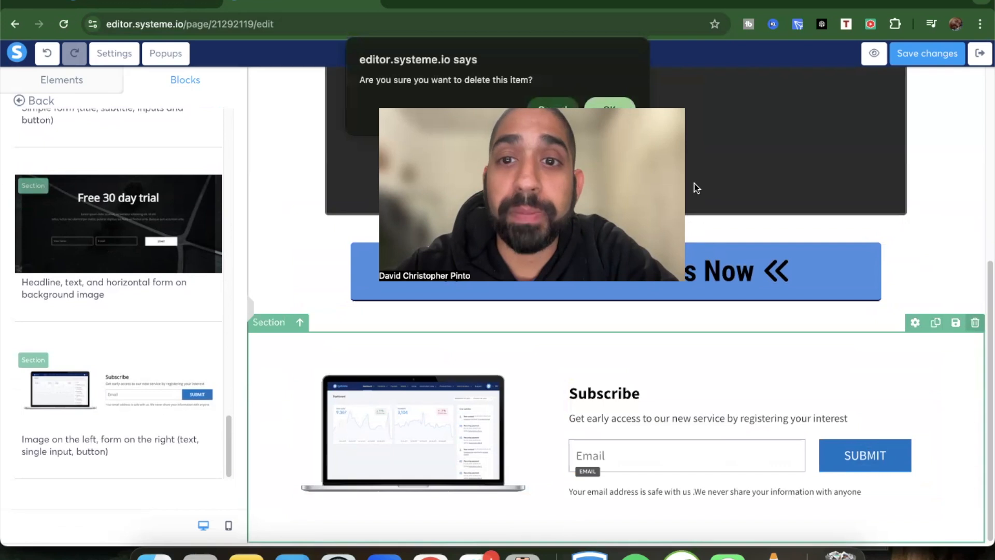
pyautogui.click(619, 114)
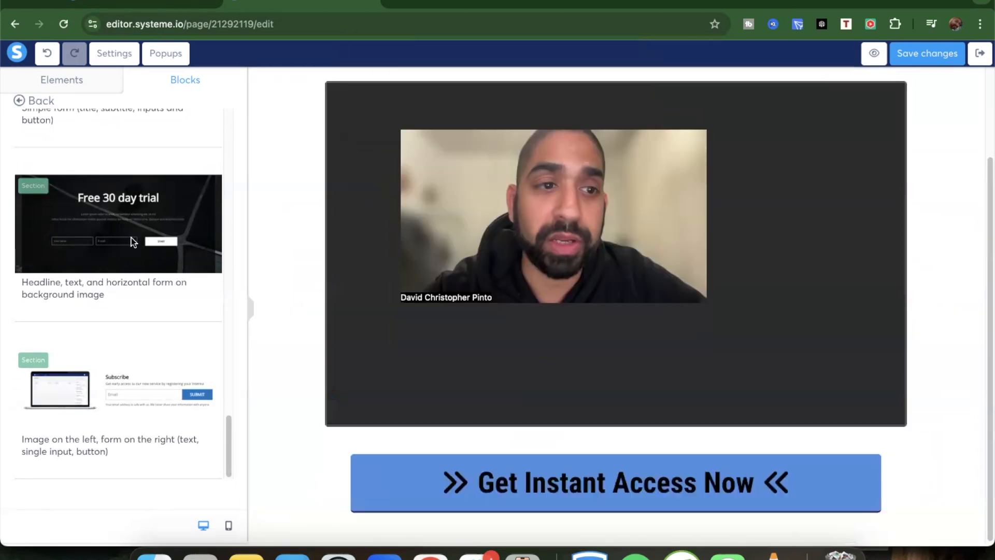
pyautogui.scroll(5, 132, 237)
pyautogui.click(41, 100)
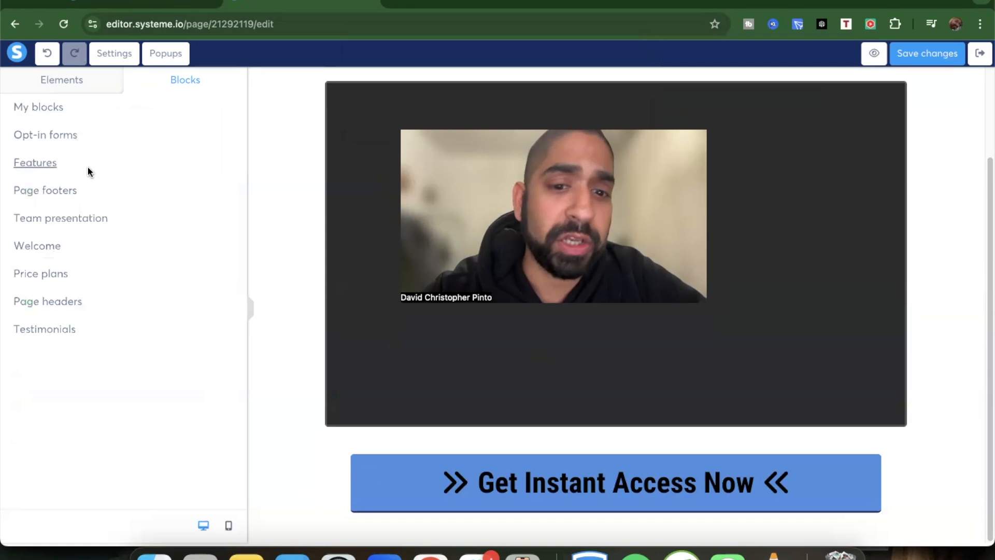
# Step: Look through the ready-made Features blocks and return to the block categories
pyautogui.click(43, 162)
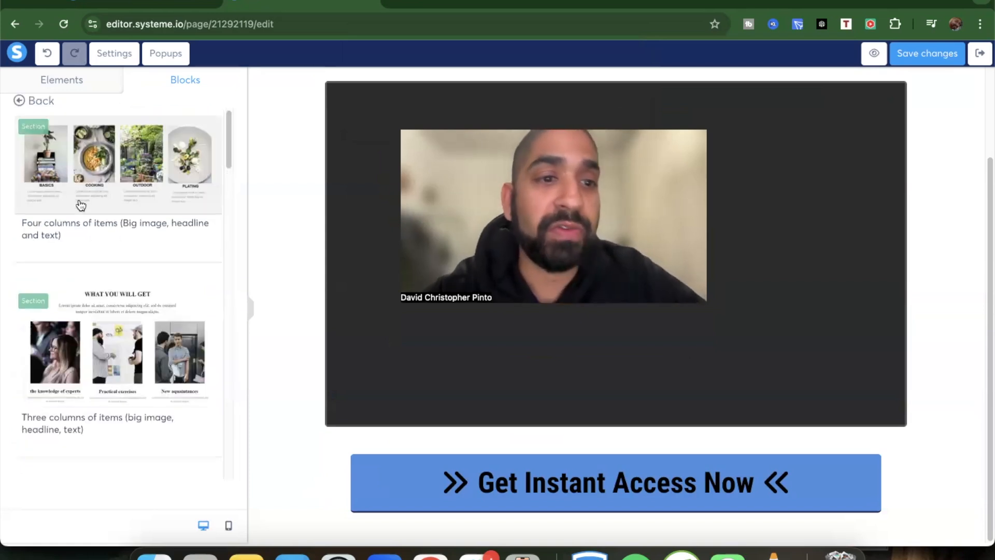
pyautogui.scroll(-6, 81, 206)
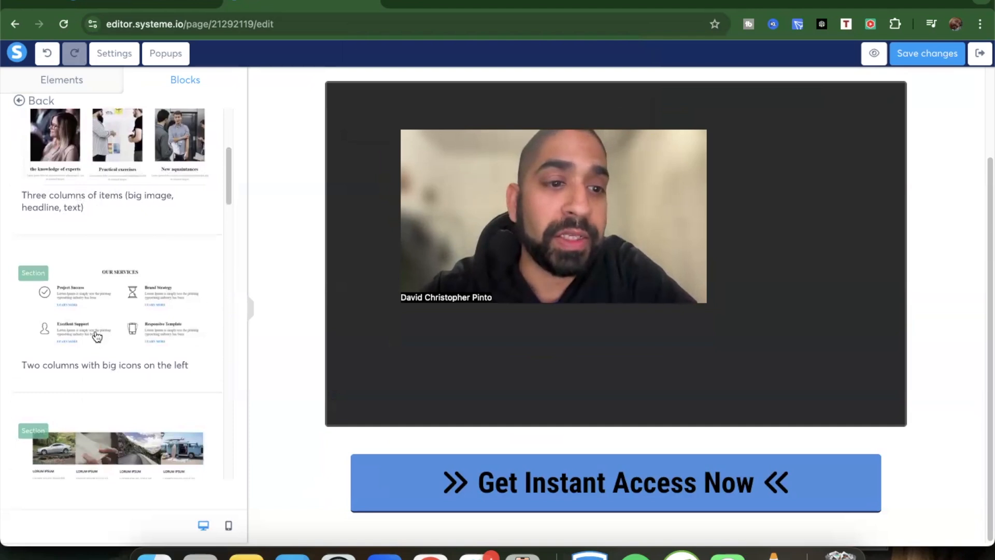
pyautogui.scroll(-5, 124, 311)
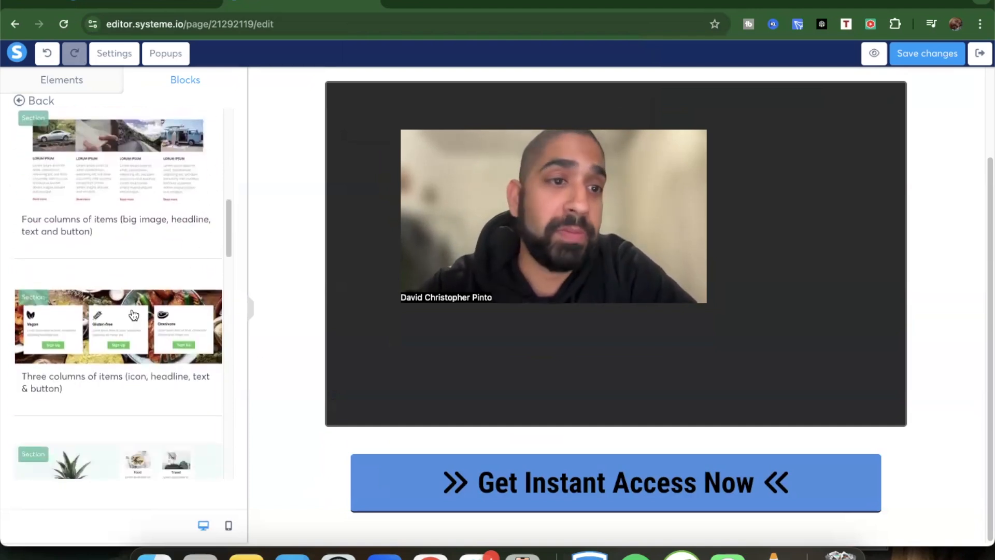
pyautogui.click(35, 101)
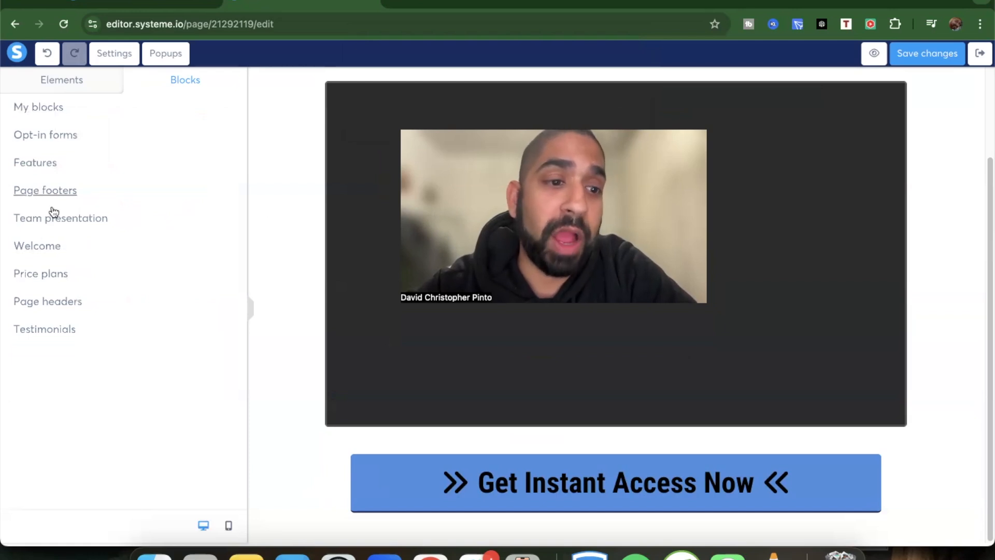
# Step: View the ready-made blocks for Testimonials, Page headers, Welcome, Team presentation and Page footers
pyautogui.click(50, 330)
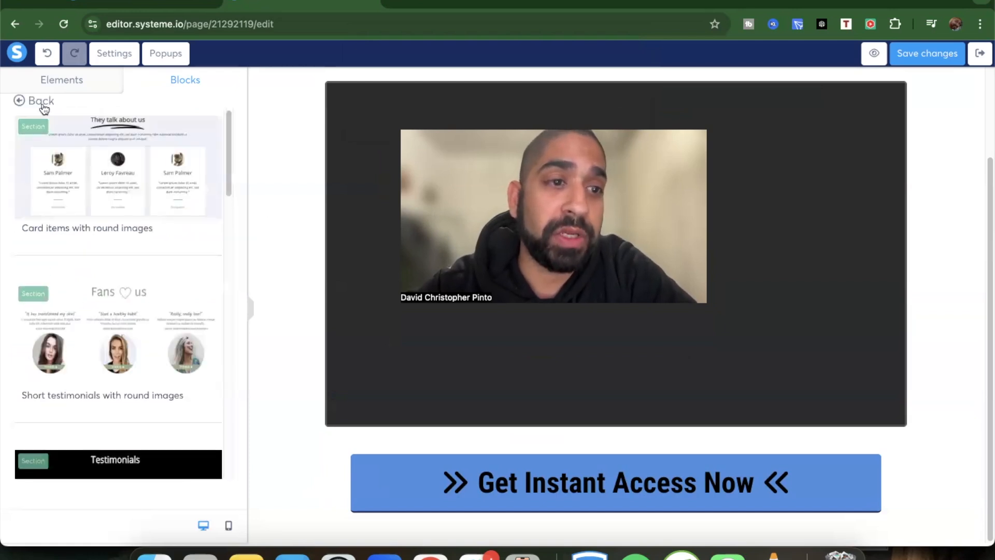
pyautogui.click(41, 101)
pyautogui.click(46, 301)
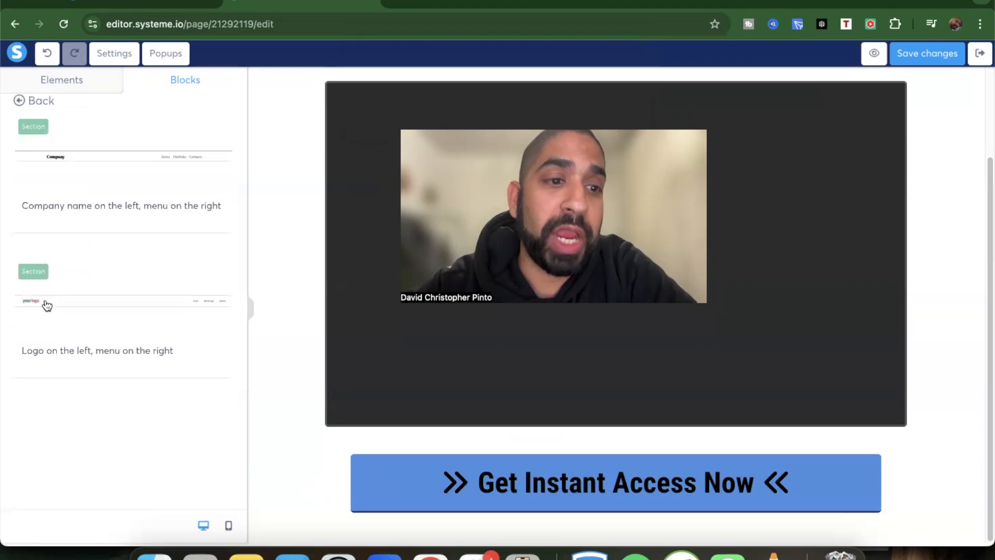
pyautogui.click(24, 103)
pyautogui.click(34, 247)
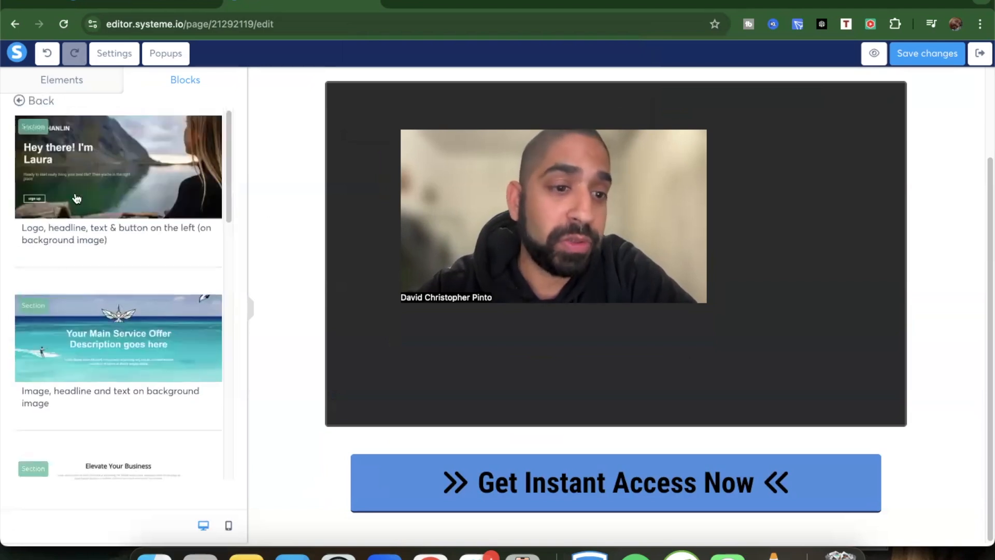
pyautogui.click(41, 102)
pyautogui.click(57, 220)
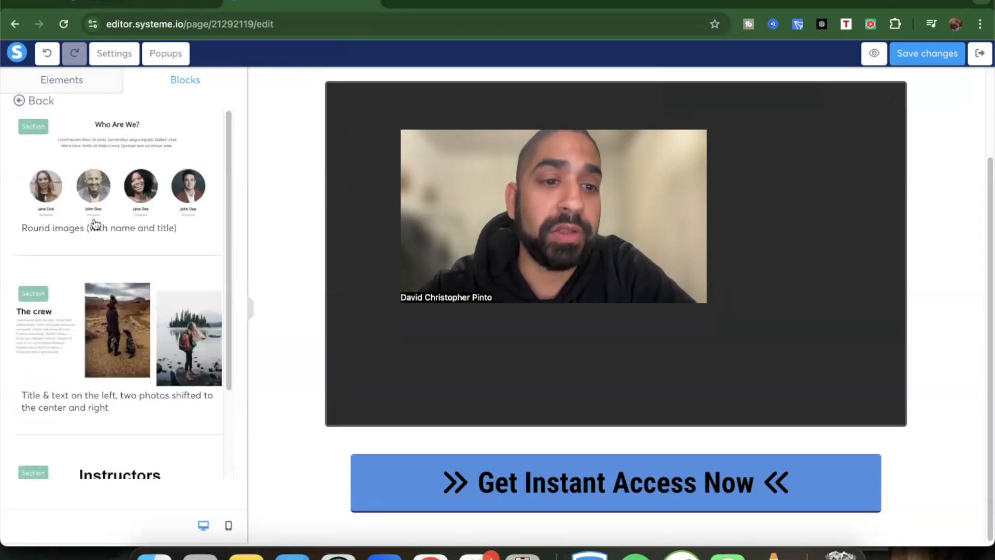
pyautogui.click(38, 102)
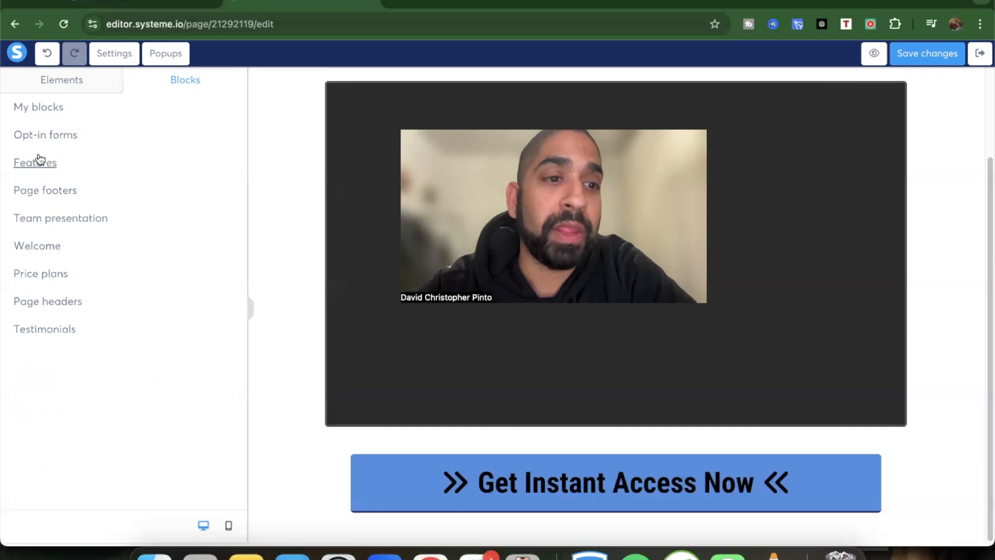
pyautogui.click(38, 190)
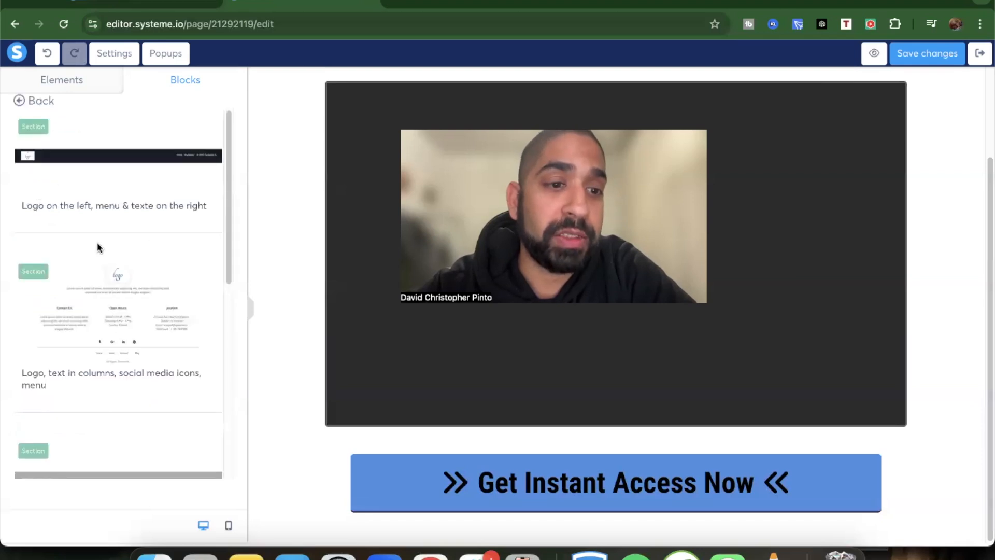
# Step: Review the ready-made Features and Opt-in forms blocks, then return to the list of page elements
pyautogui.click(35, 99)
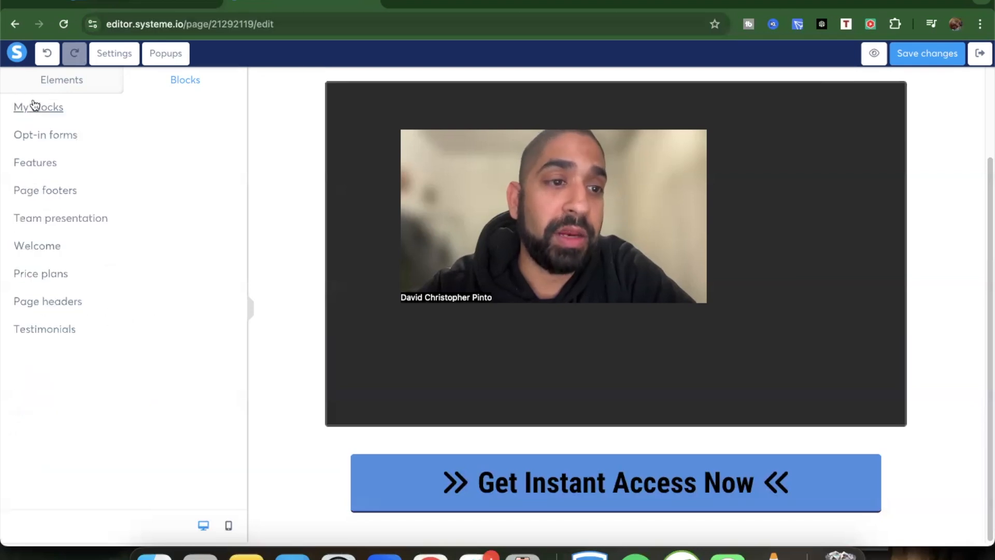
pyautogui.click(37, 161)
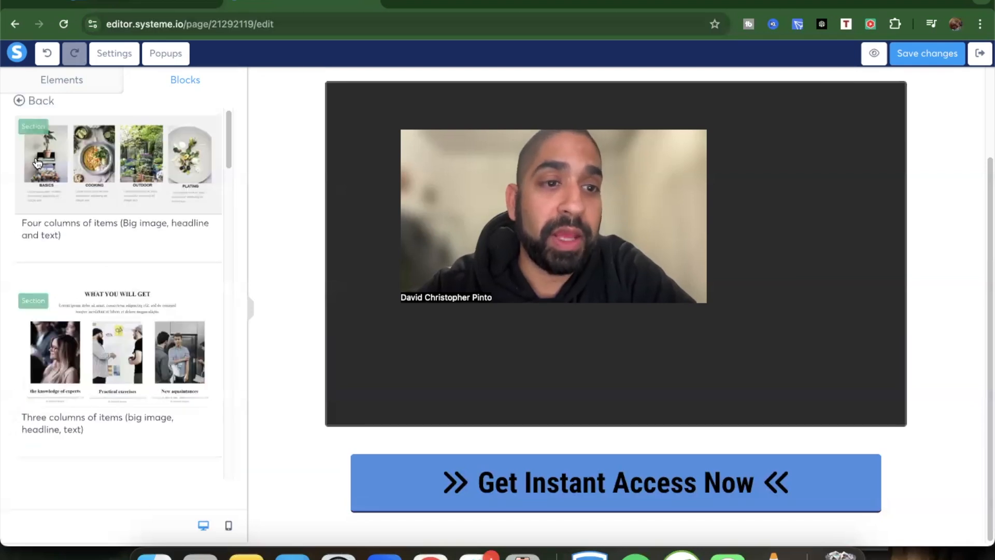
pyautogui.click(42, 101)
pyautogui.click(40, 134)
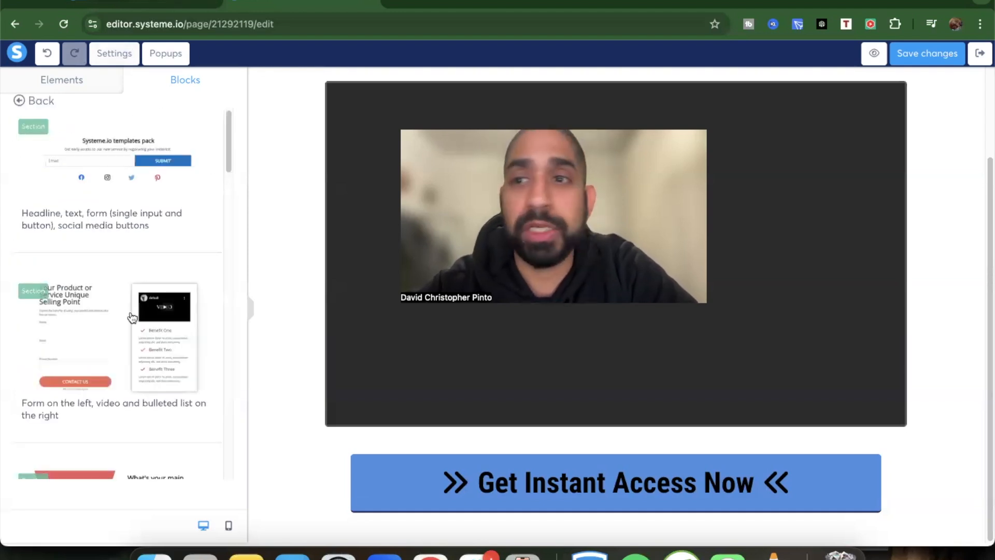
pyautogui.click(64, 79)
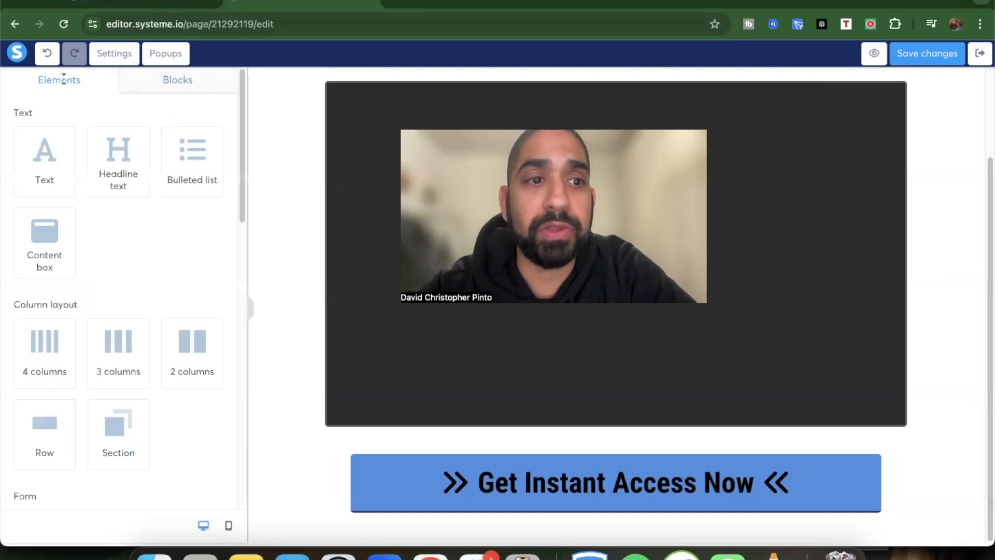
pyautogui.click(177, 86)
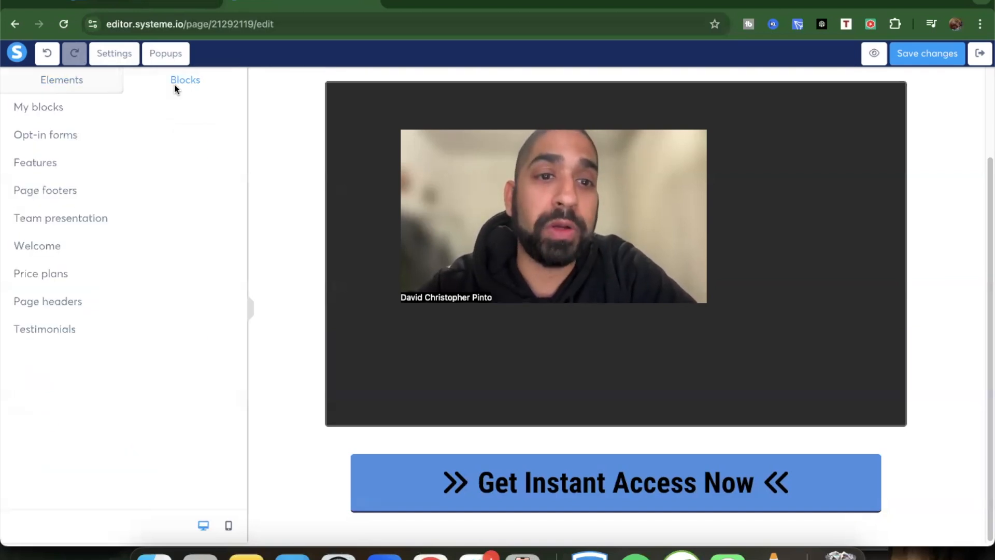
pyautogui.click(100, 84)
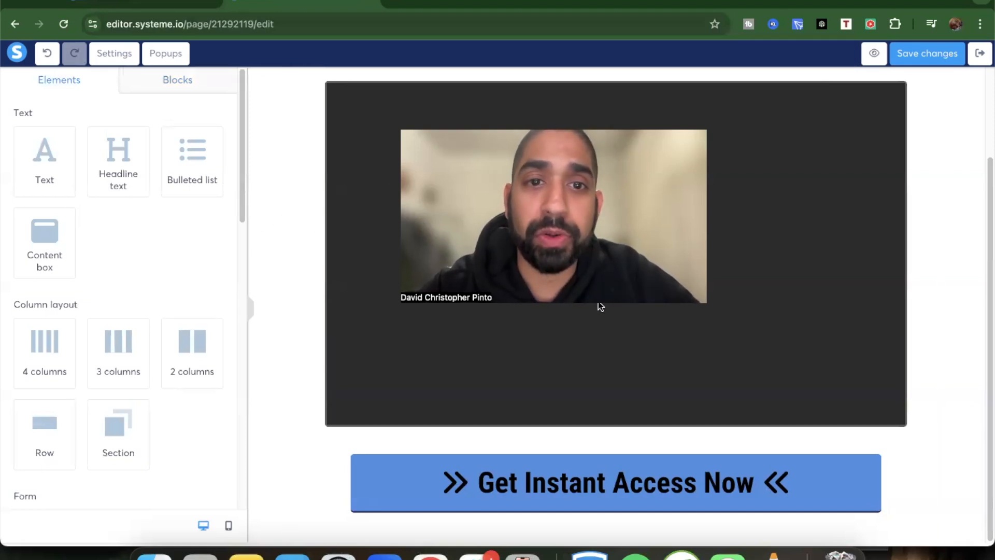
# Step: Insert a Text element below the headline "The Only Affiliate Tool You Need!"
pyautogui.scroll(3, 256, 220)
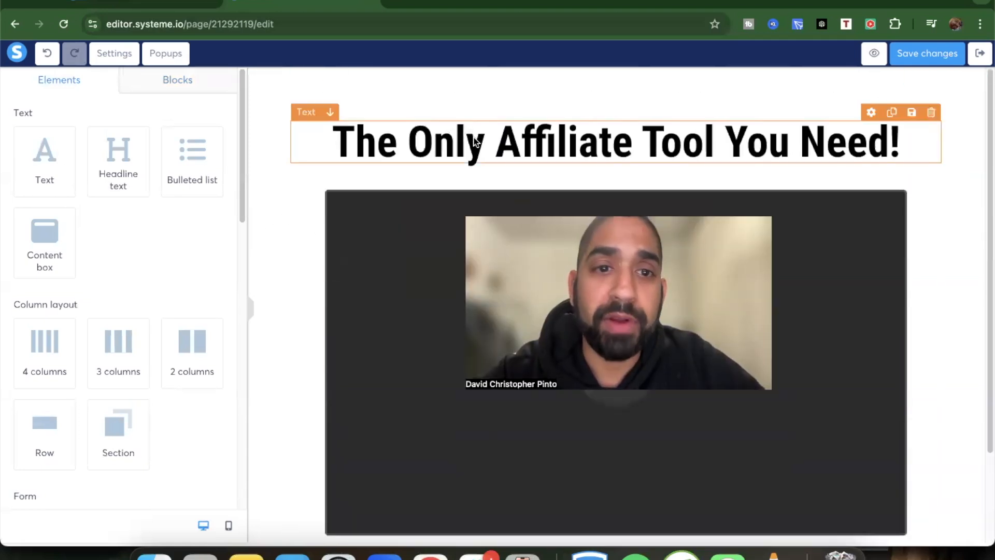
pyautogui.click(333, 134)
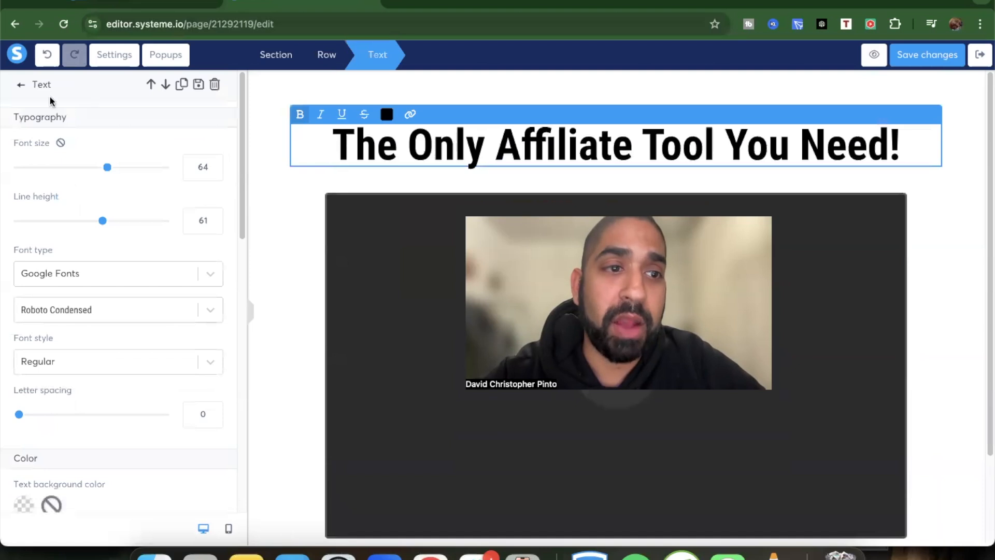
pyautogui.click(22, 86)
pyautogui.moveTo(43, 163); pyautogui.dragTo(472, 170)
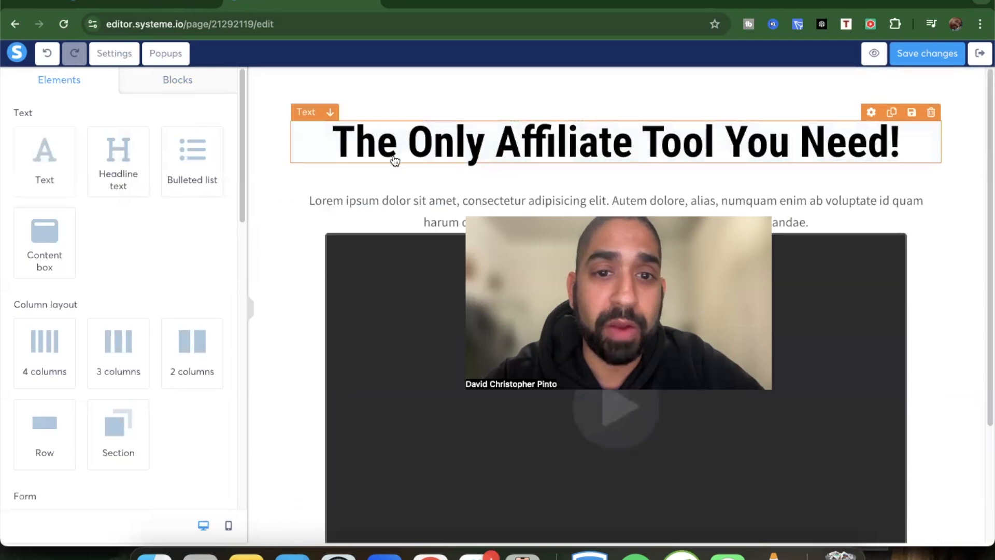
# Step: Insert a 2 columns layout below the headline and move the Lorem ipsum text into its left column
pyautogui.scroll(-3, 169, 271)
pyautogui.scroll(-1, 169, 270)
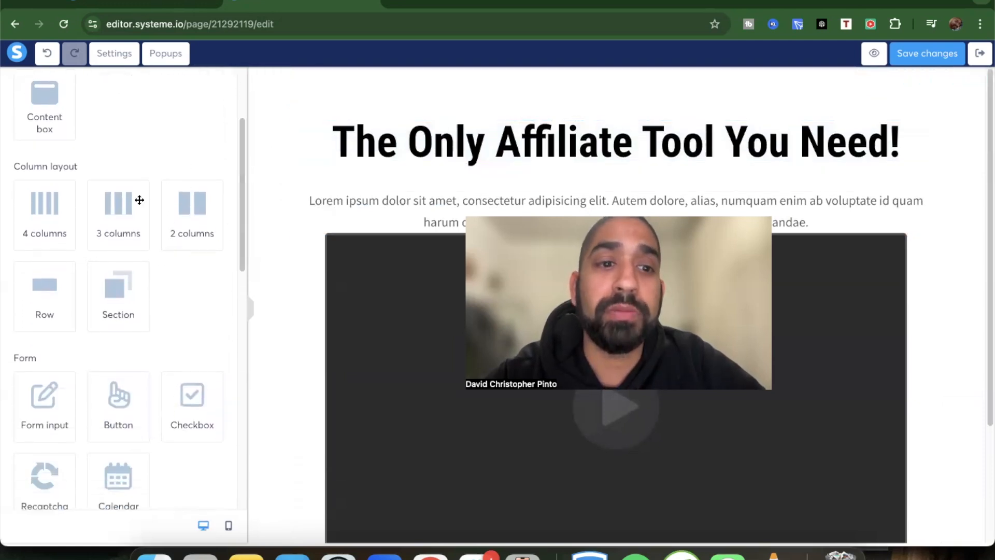
pyautogui.moveTo(200, 202); pyautogui.dragTo(480, 162)
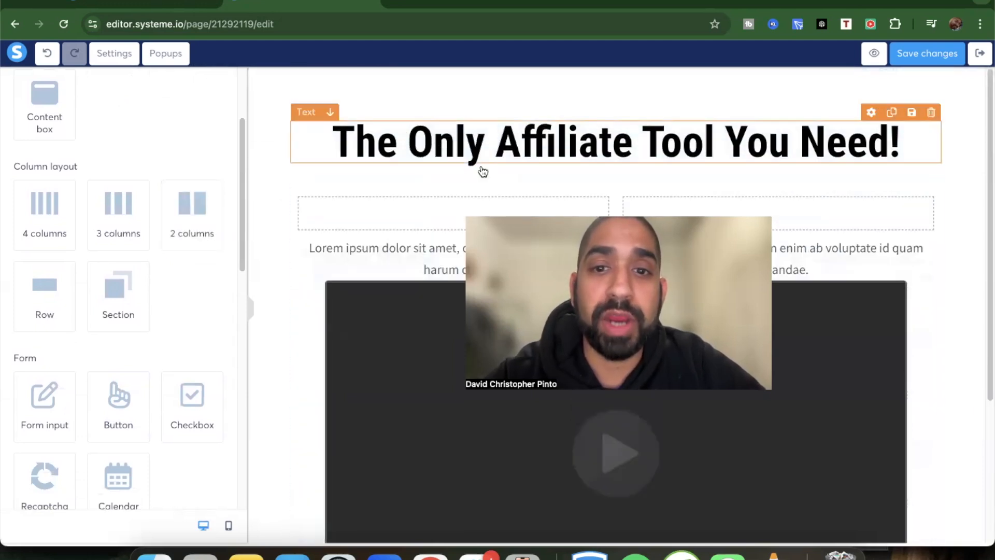
pyautogui.scroll(-3, 570, 155)
pyautogui.scroll(3, 580, 134)
pyautogui.moveTo(583, 143); pyautogui.dragTo(520, 112)
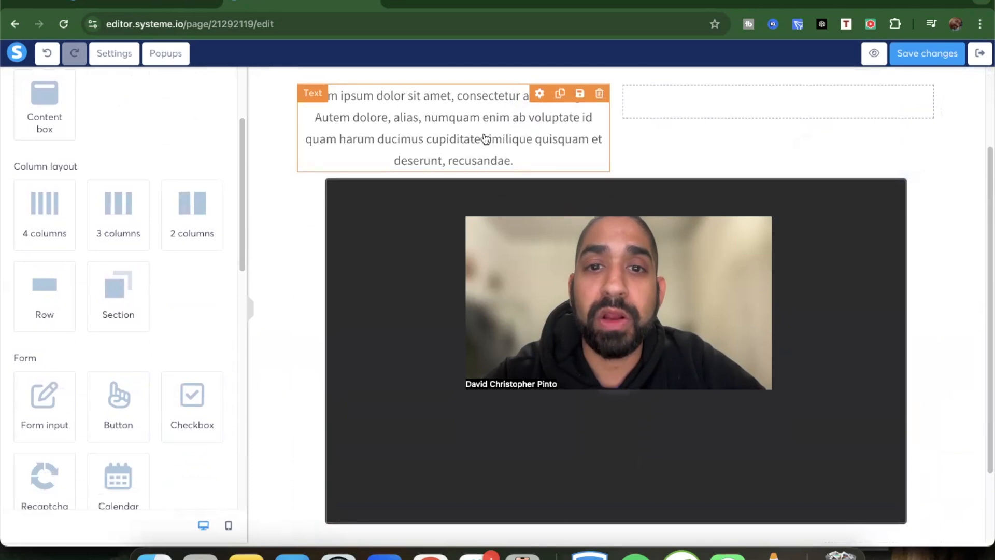
# Step: Examine the settings of the two-column row and of the Lorem ipsum text, including typography, alignment, display delay and device visibility
pyautogui.scroll(2, 498, 138)
pyautogui.click(705, 165)
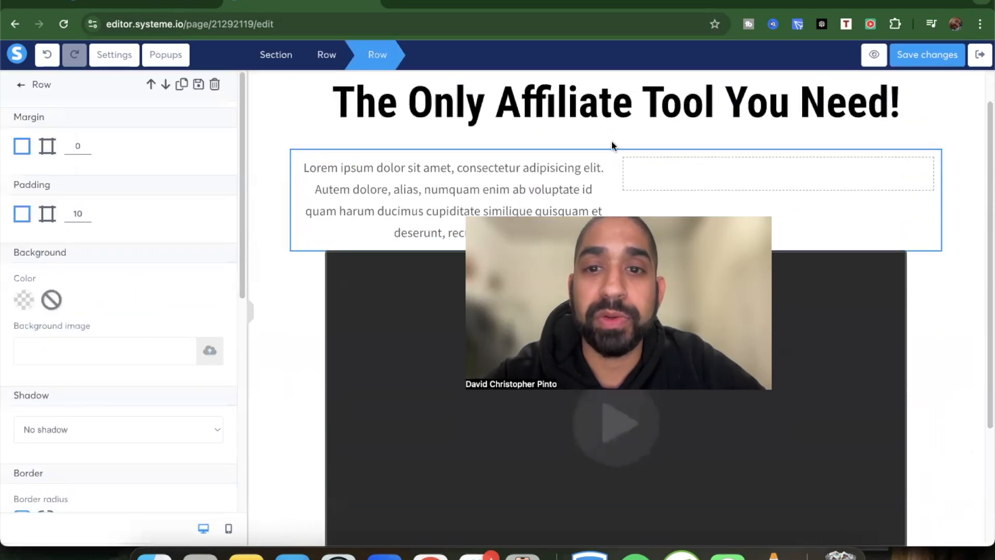
pyautogui.click(479, 170)
pyautogui.click(396, 178)
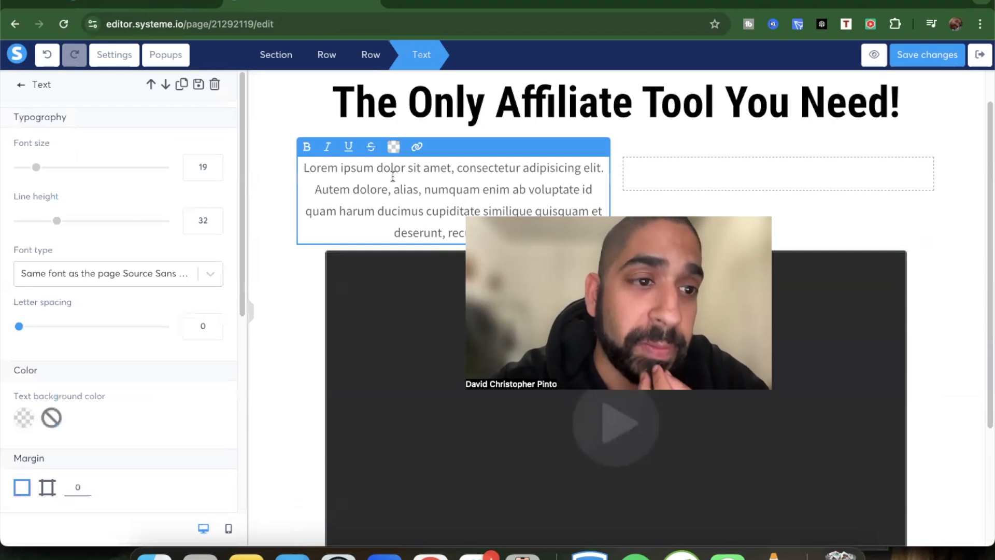
pyautogui.scroll(-4, 105, 175)
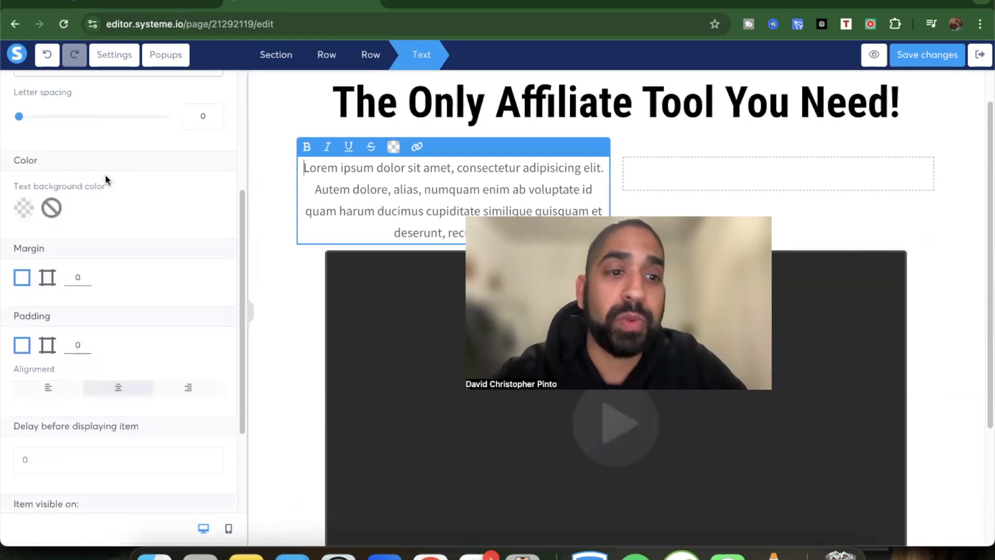
pyautogui.scroll(3, 105, 175)
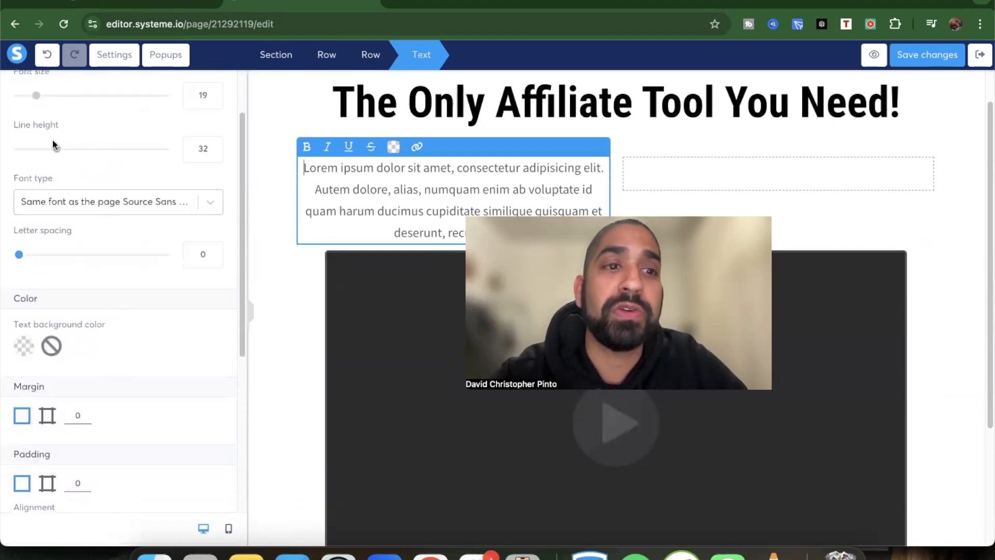
pyautogui.scroll(-5, 69, 149)
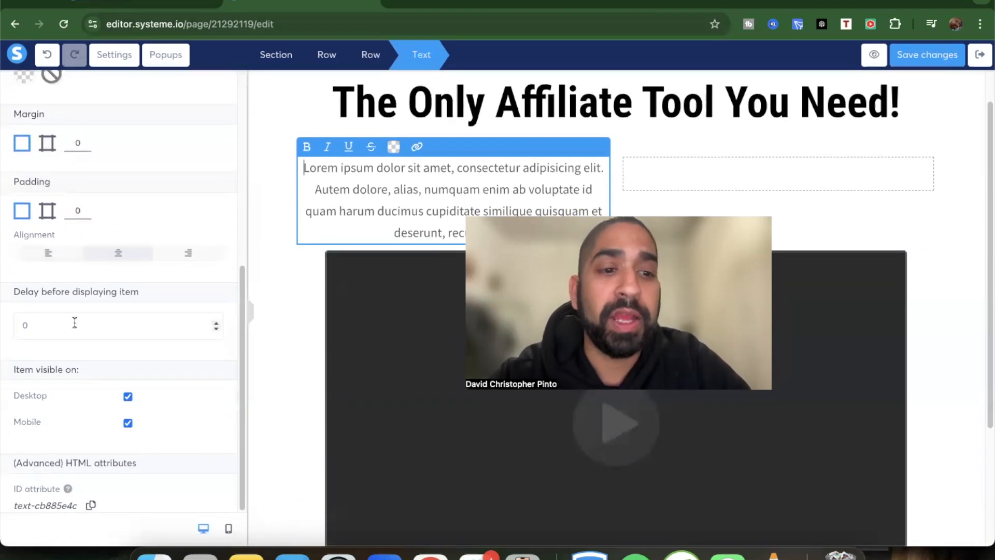
pyautogui.scroll(6, 75, 323)
# Step: Delete the two-column row with the Lorem ipsum text below the headline
pyautogui.click(629, 155)
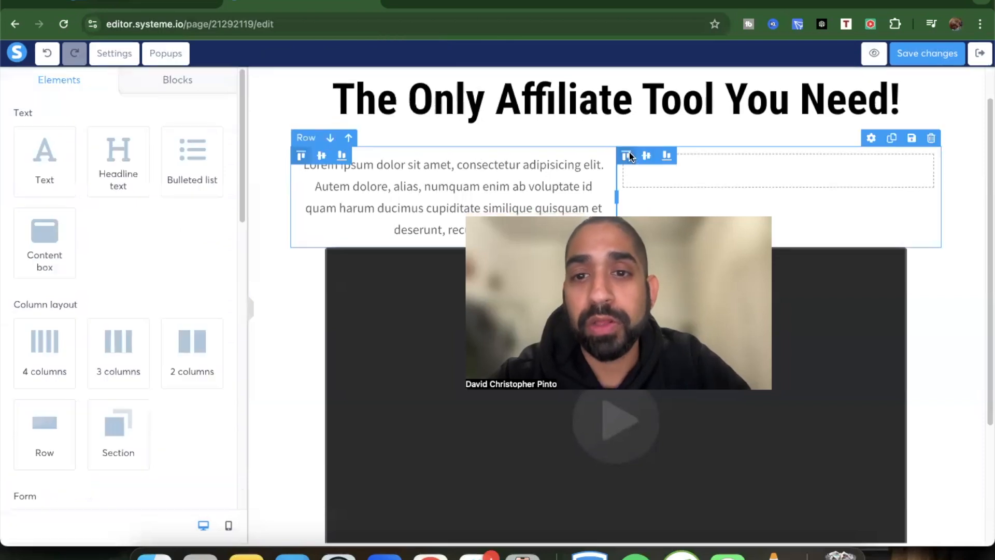
pyautogui.click(931, 139)
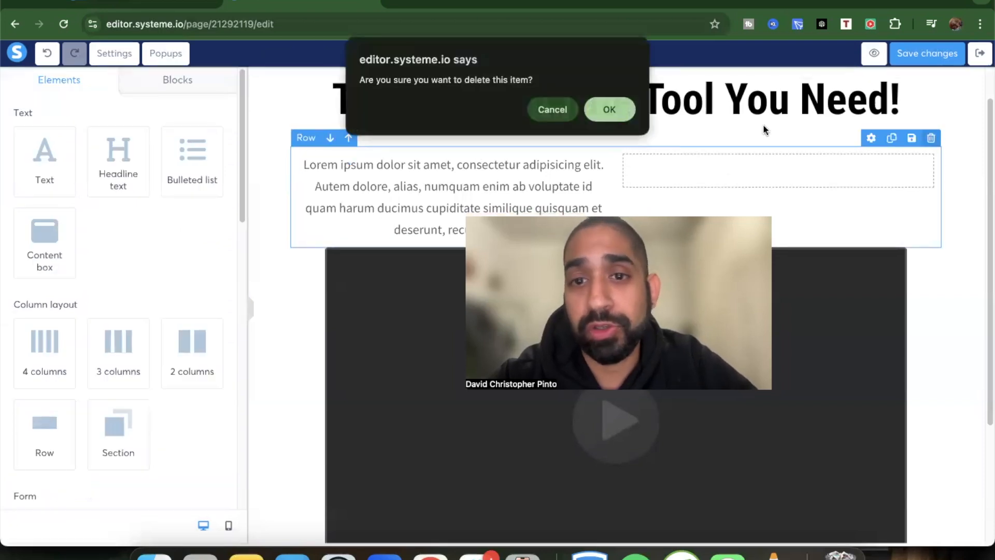
pyautogui.click(622, 108)
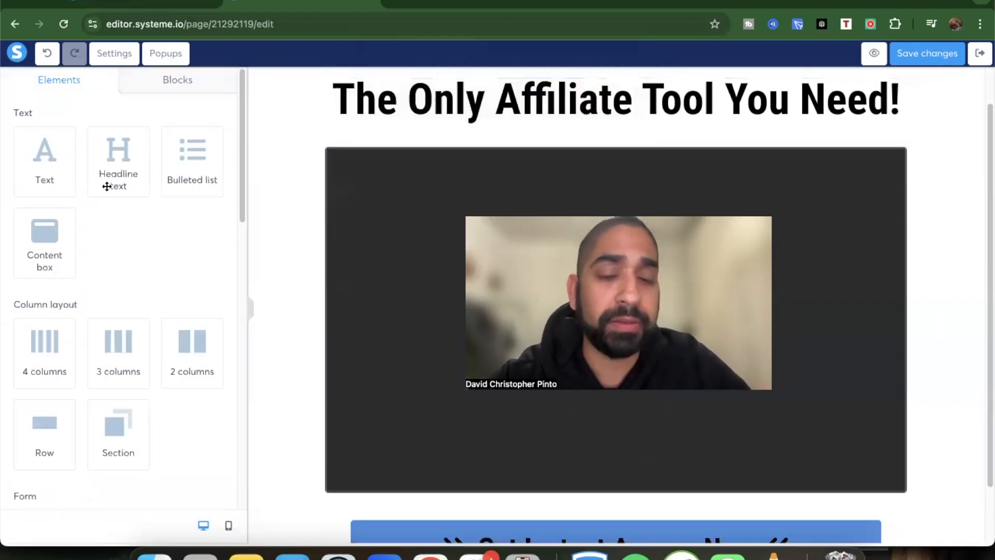
# Step: Look through the available page elements, from Text and Column layout to Form, Payment, Media, Social and Other
pyautogui.scroll(-6, 165, 228)
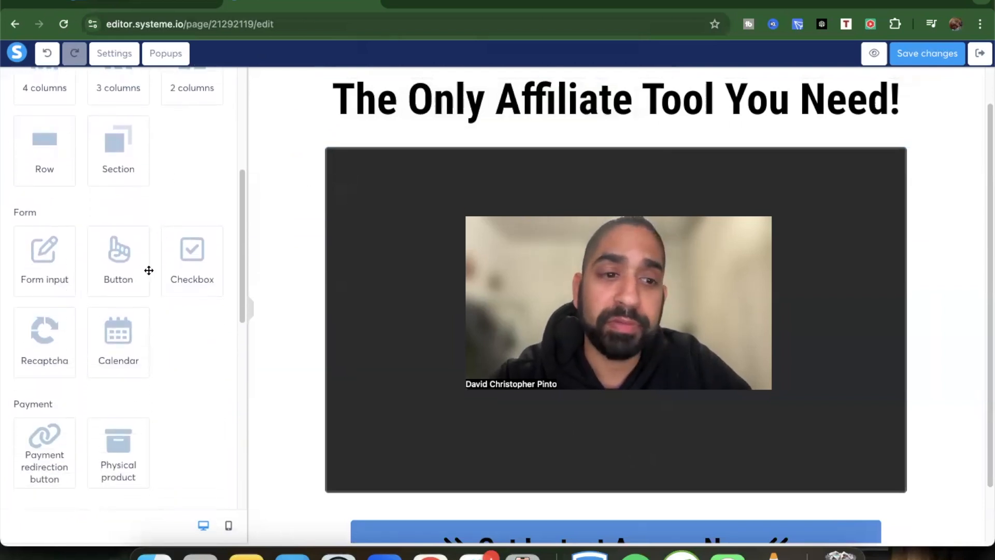
pyautogui.scroll(-3, 136, 265)
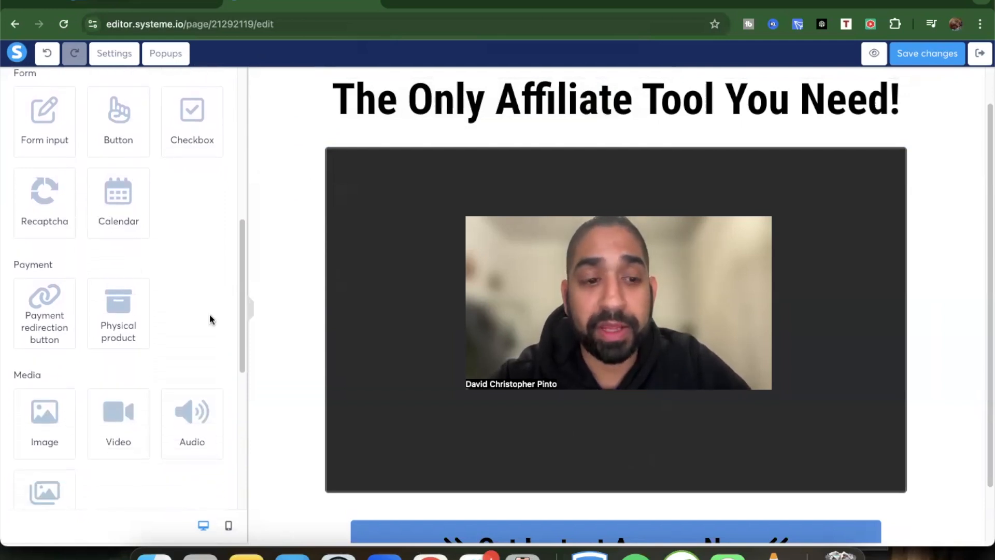
pyautogui.scroll(-4, 214, 320)
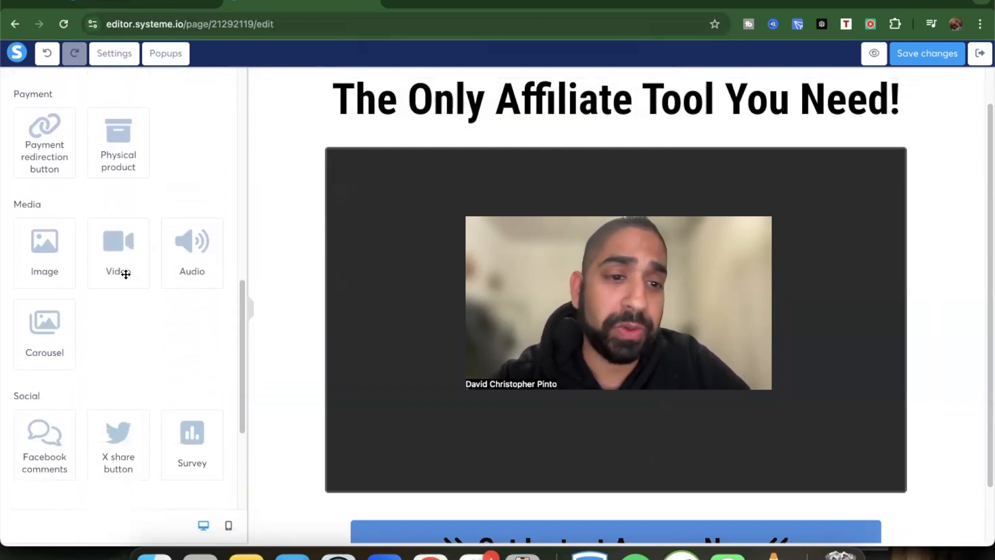
pyautogui.scroll(-5, 192, 257)
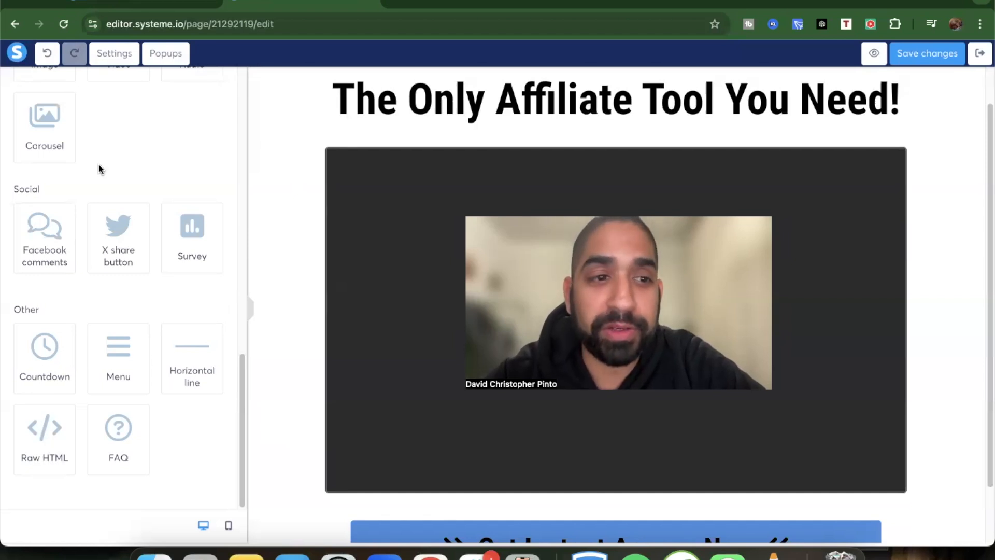
pyautogui.scroll(10, 98, 164)
pyautogui.scroll(-10, 98, 164)
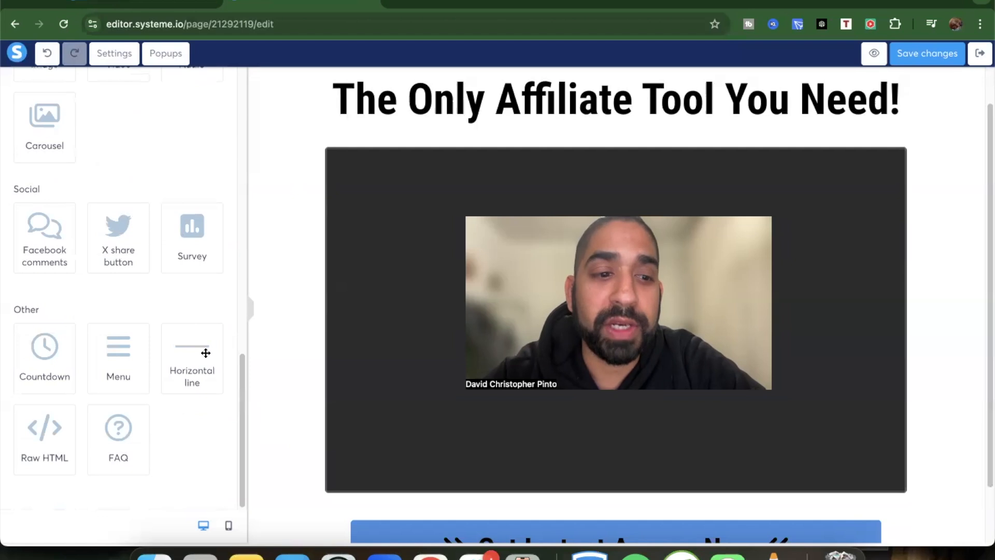
pyautogui.scroll(10, 204, 356)
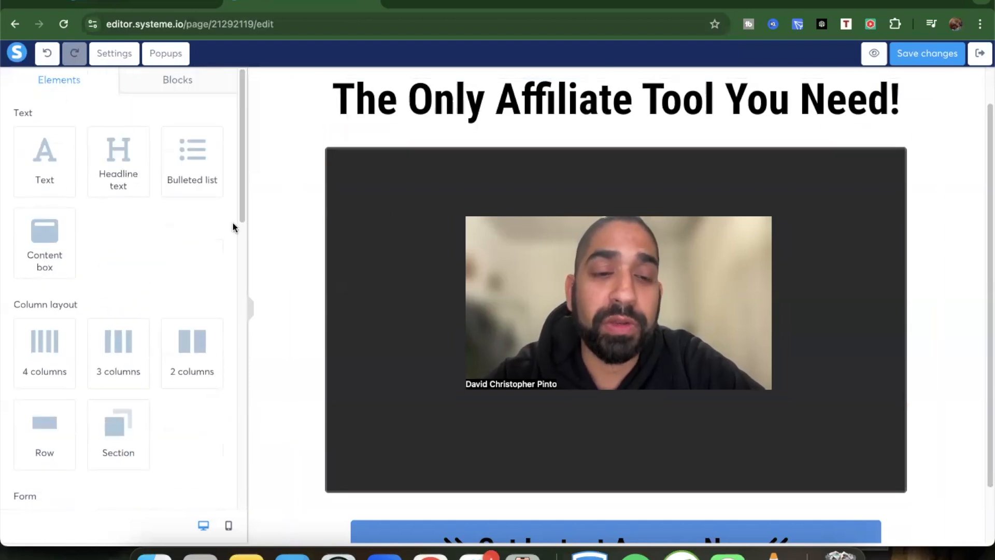
pyautogui.scroll(-2, 405, 333)
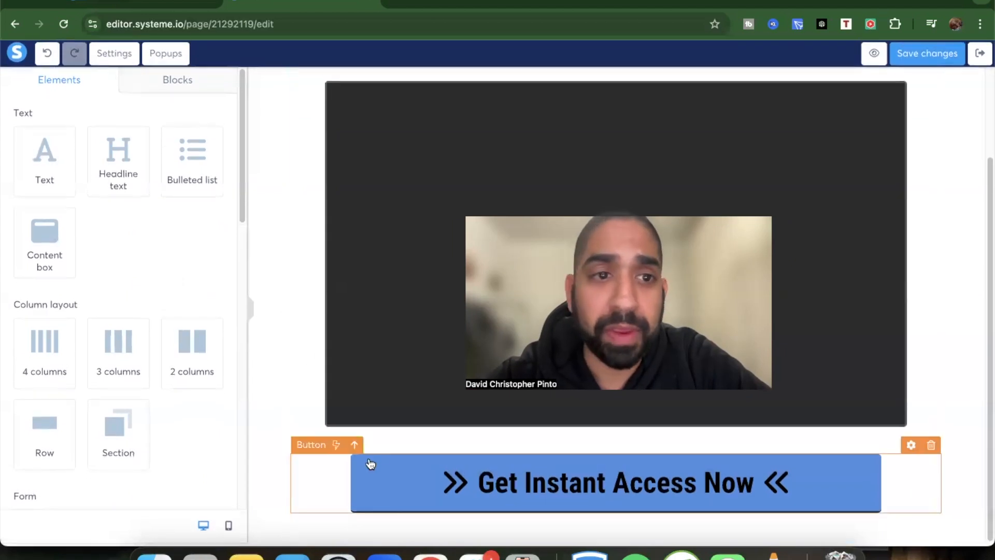
# Step: Upload "Bue and White Watercolor Background Document A4.png" and insert it as the page's background image in the page settings
pyautogui.click(115, 54)
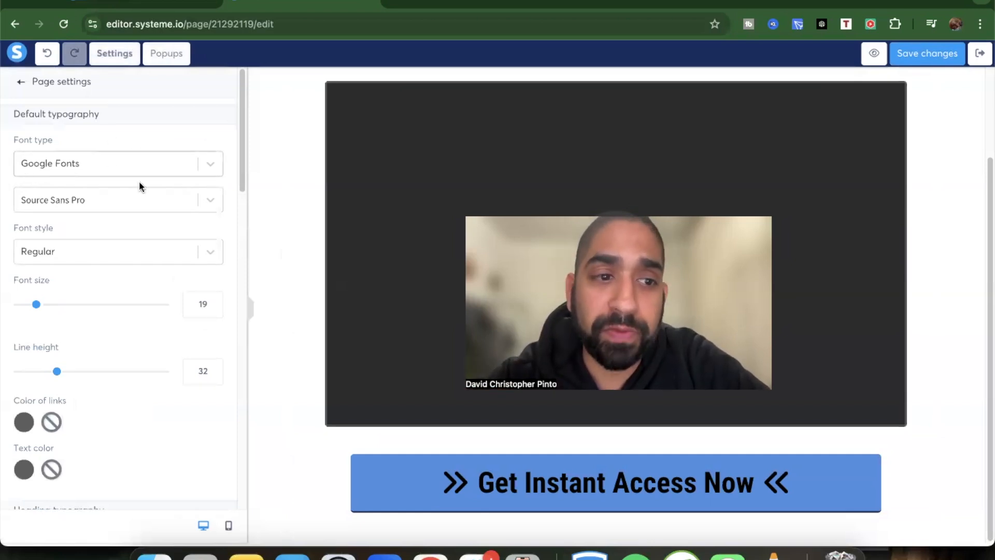
pyautogui.scroll(-7, 72, 284)
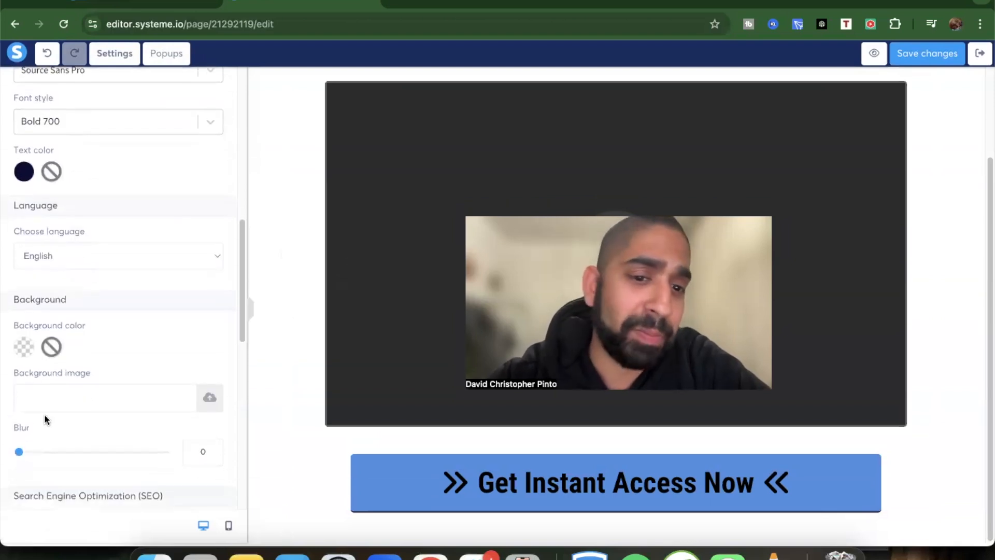
pyautogui.click(210, 398)
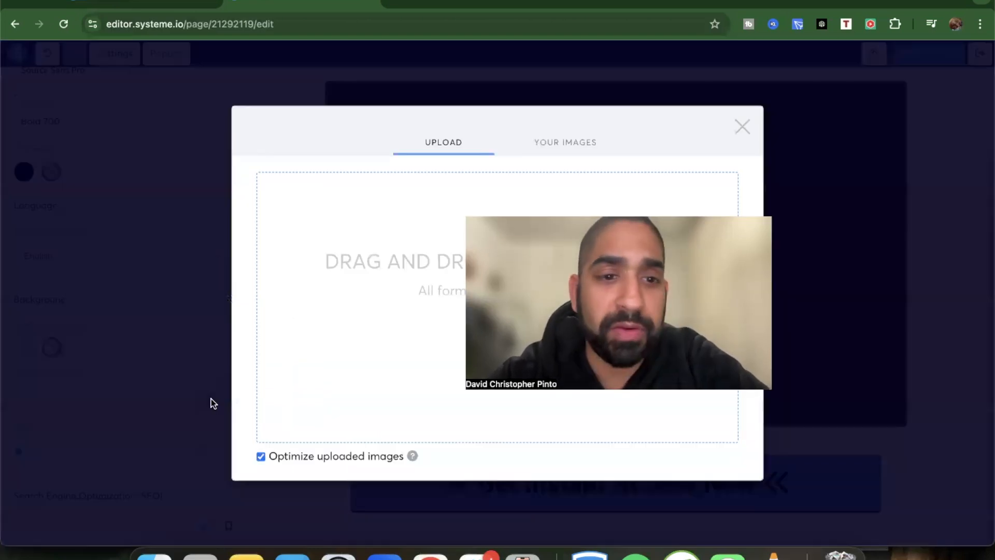
pyautogui.click(568, 142)
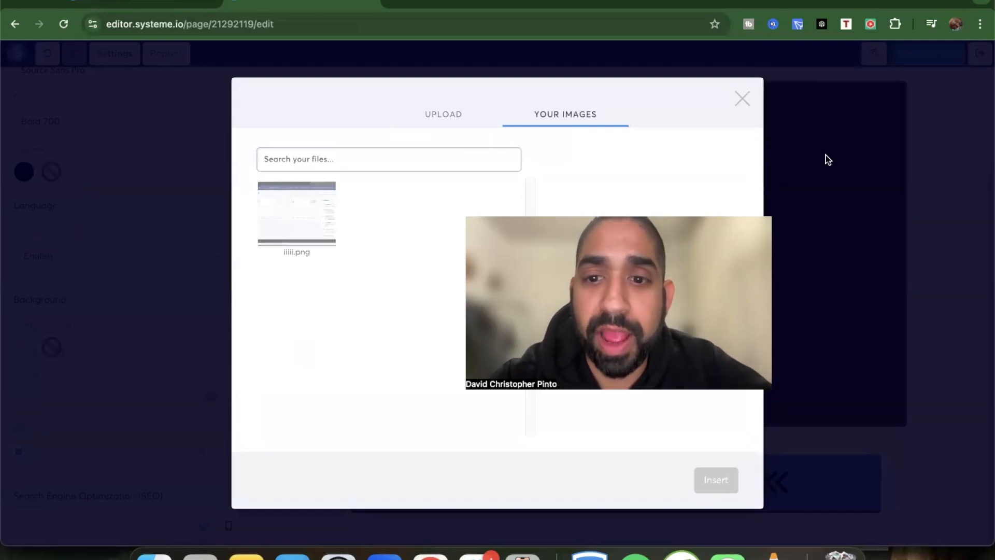
pyautogui.click(440, 112)
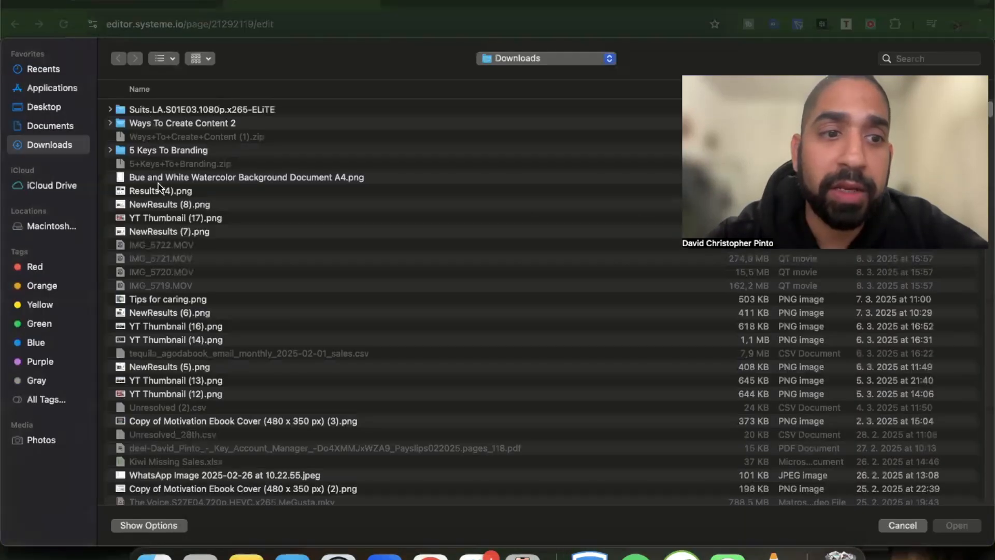
pyautogui.doubleClick(157, 178)
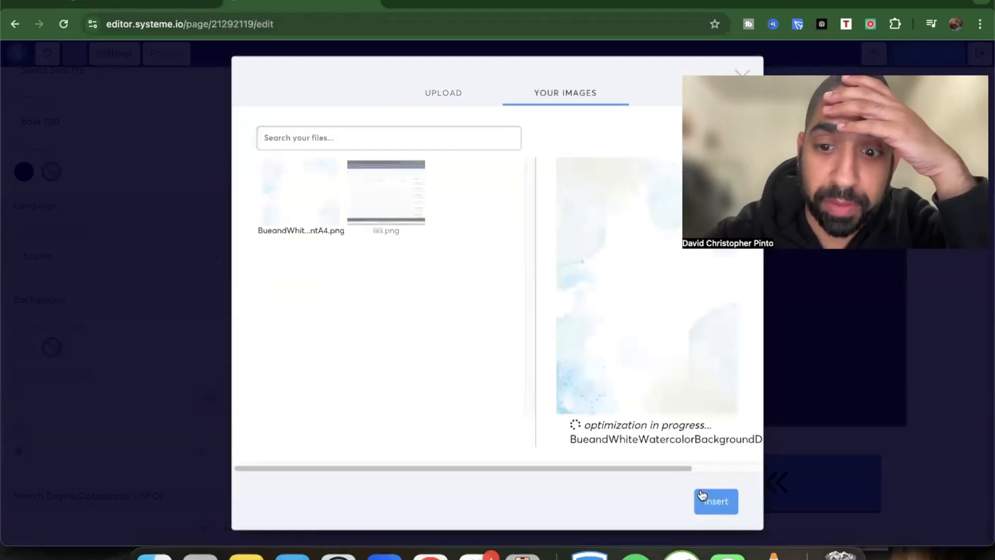
pyautogui.click(715, 500)
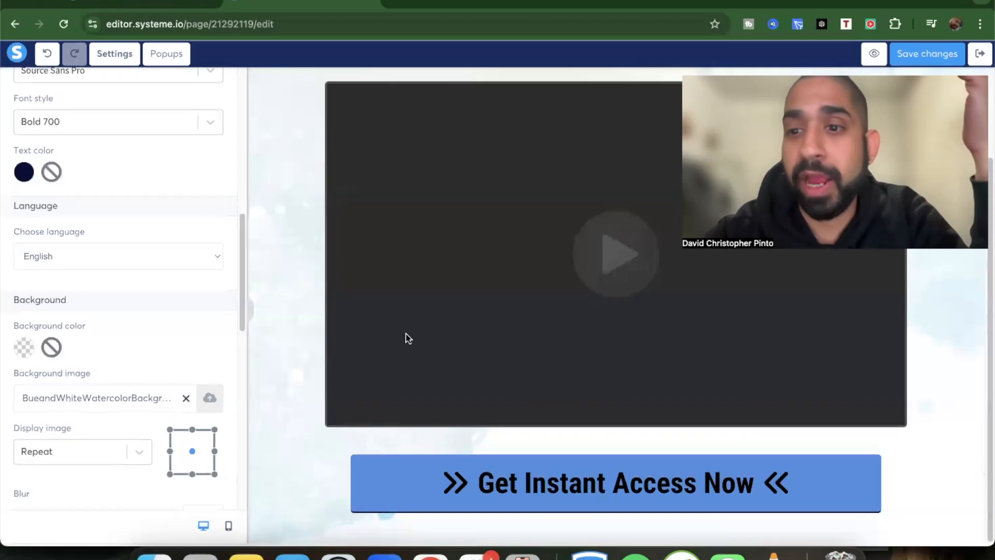
pyautogui.click(269, 325)
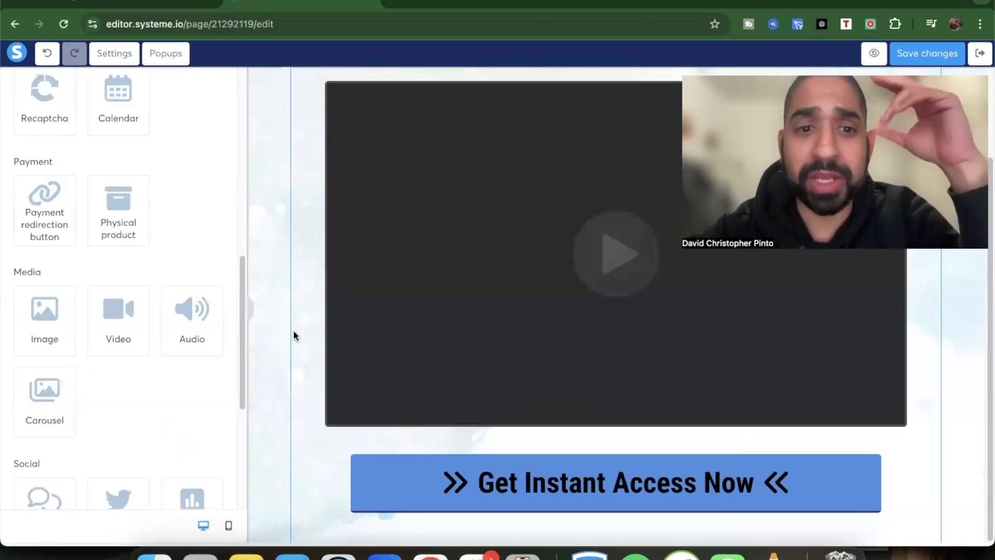
# Step: Set the page background image's display mode to Fill 100% width and height in the page settings
pyautogui.scroll(2, 293, 332)
pyautogui.click(273, 120)
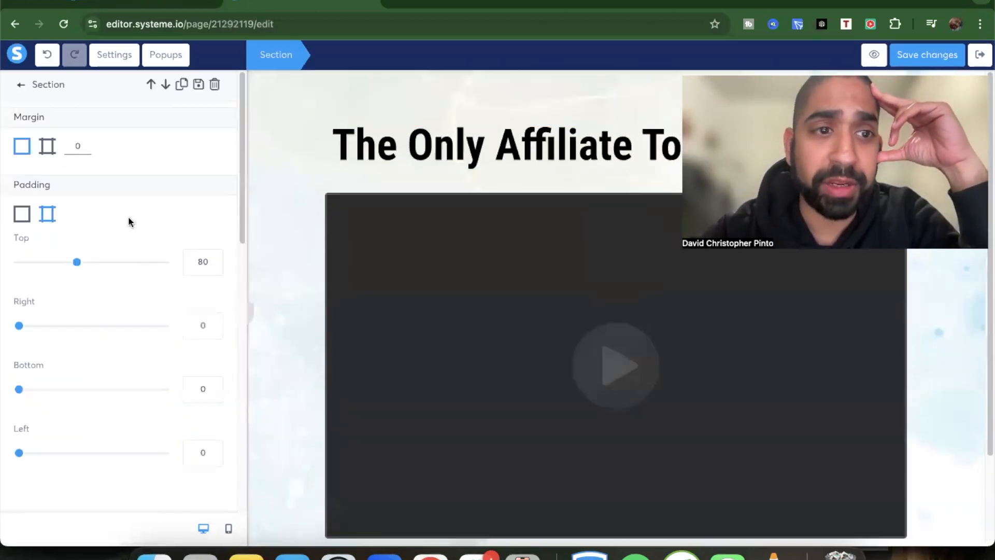
pyautogui.click(111, 56)
pyautogui.scroll(-8, 63, 306)
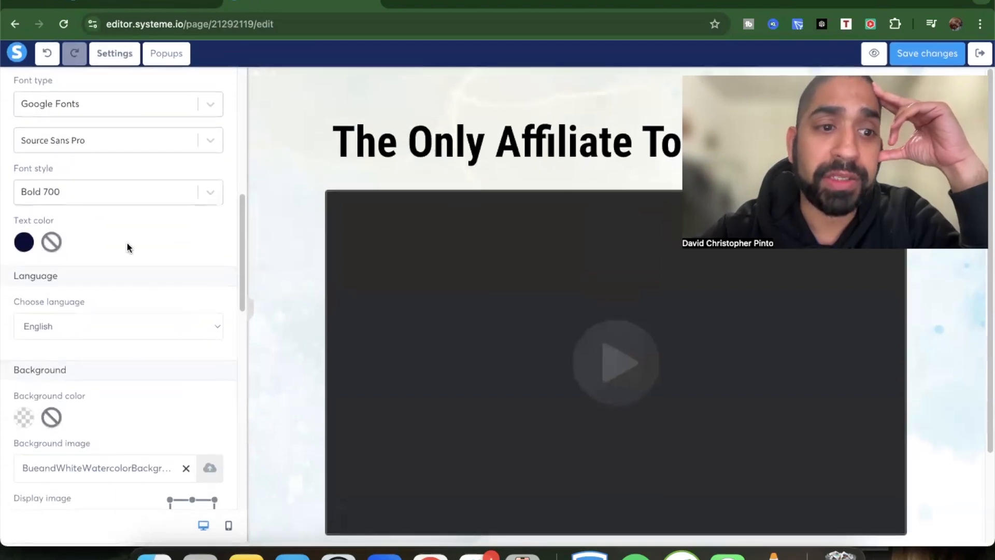
pyautogui.scroll(1, 127, 247)
pyautogui.scroll(-6, 127, 246)
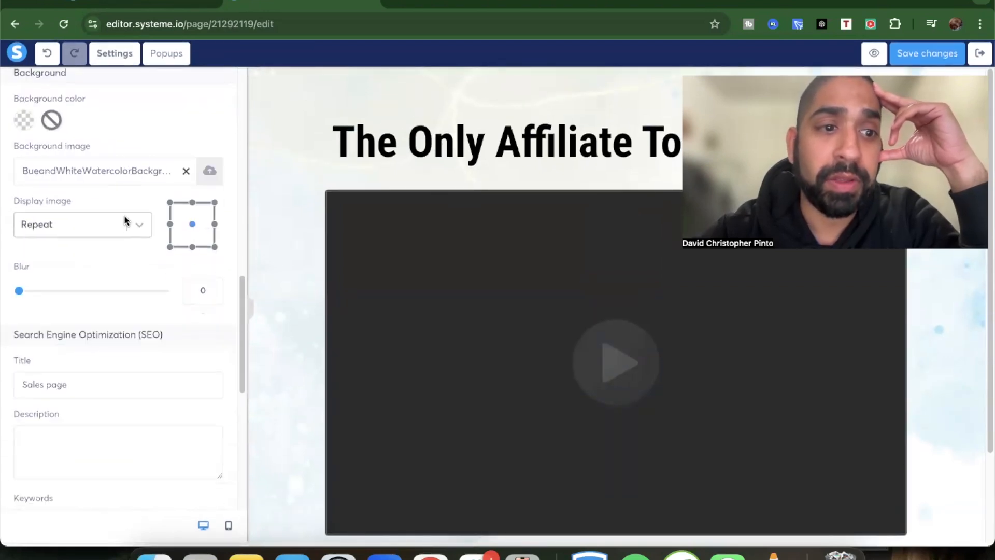
pyautogui.click(105, 229)
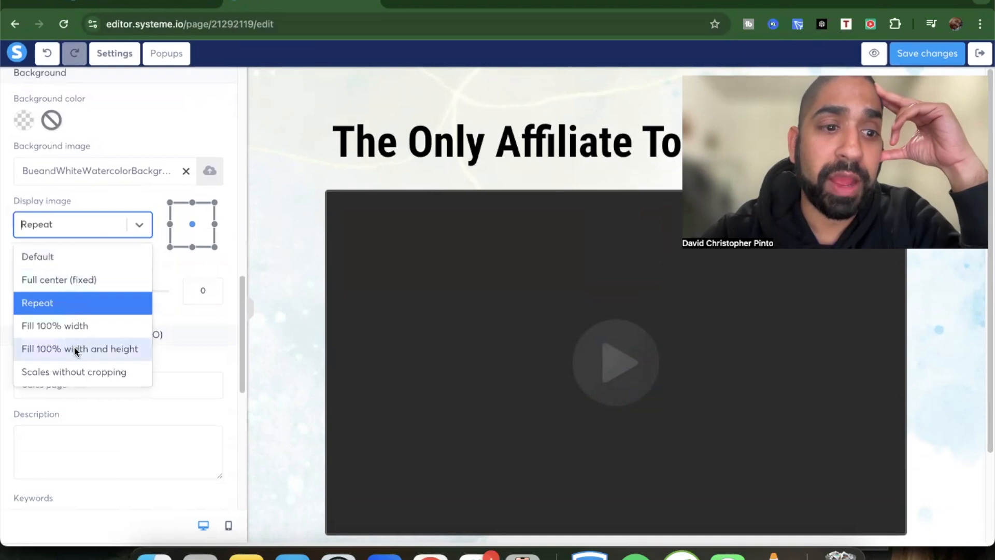
pyautogui.click(99, 355)
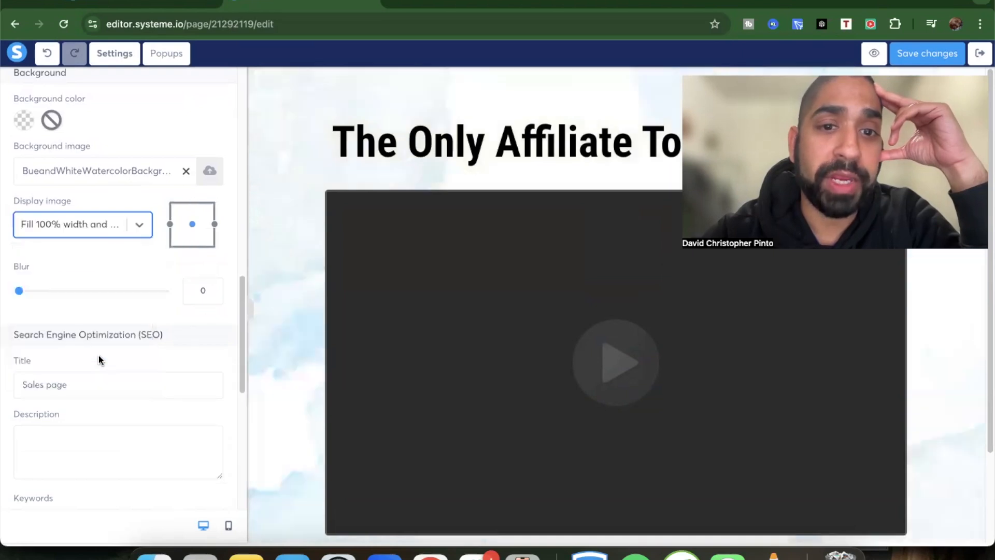
# Step: Set the background image's display mode to Repeat and anchor its position at the center
pyautogui.click(114, 228)
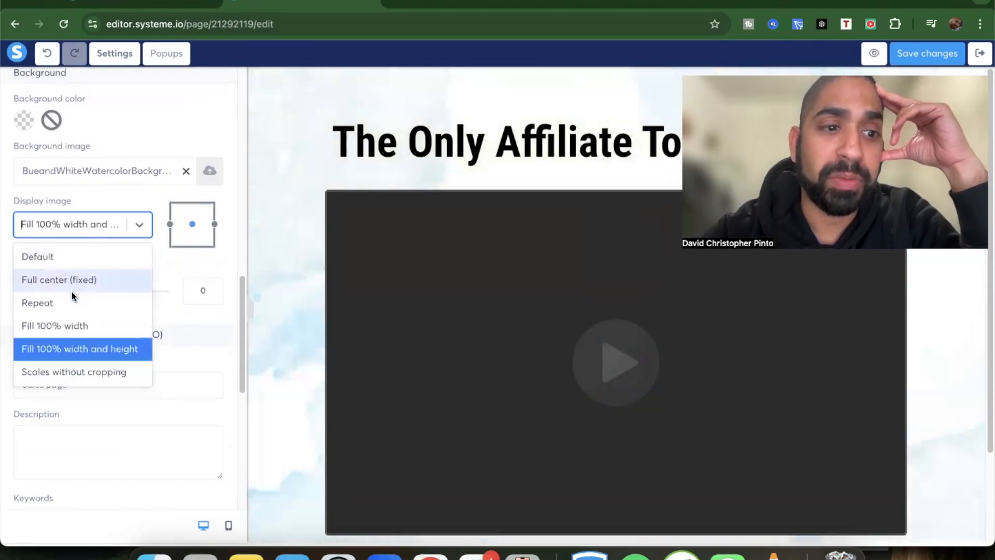
pyautogui.click(67, 308)
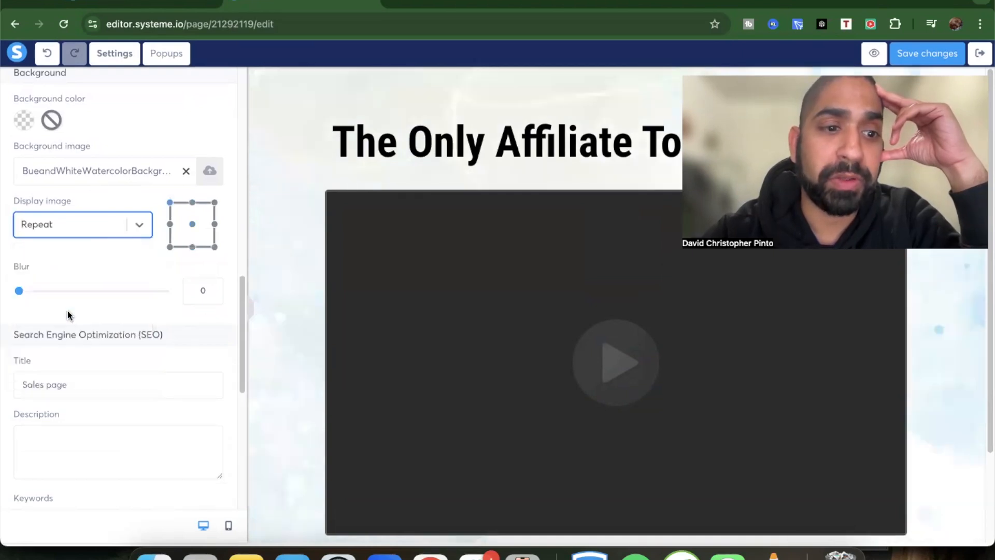
pyautogui.click(193, 225)
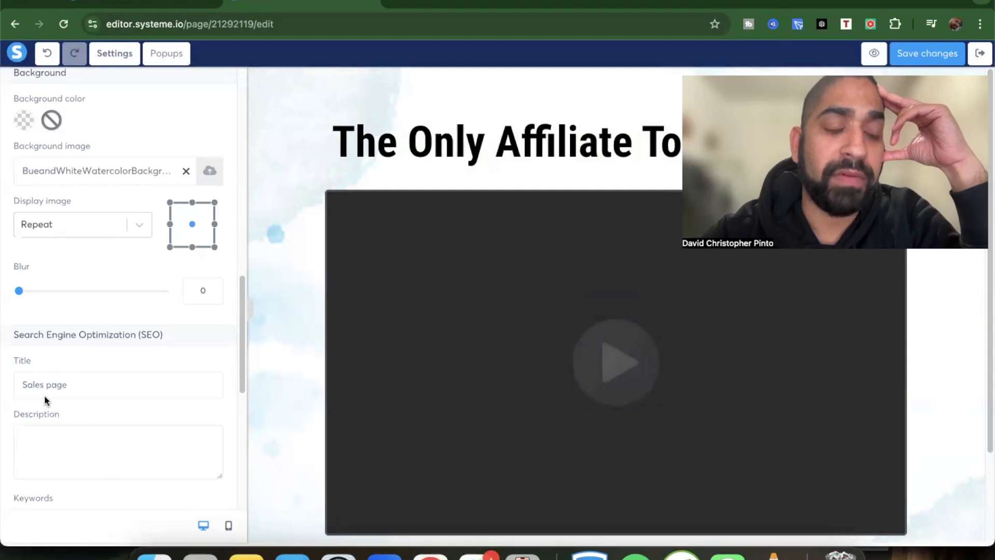
# Step: Look over the page's search engine optimization and tracking settings, and save the page changes
pyautogui.scroll(-8, 54, 342)
pyautogui.scroll(-1, 57, 347)
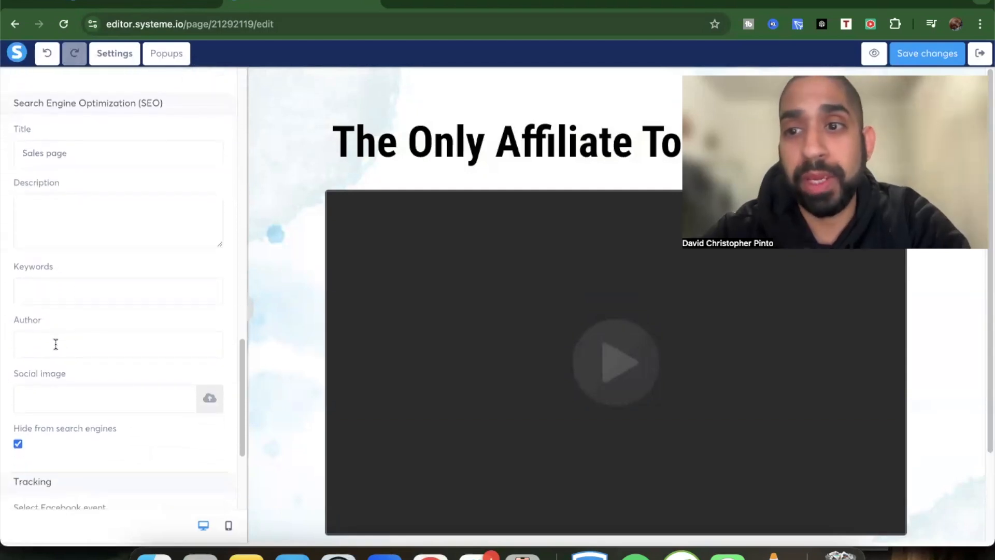
pyautogui.scroll(-4, 55, 345)
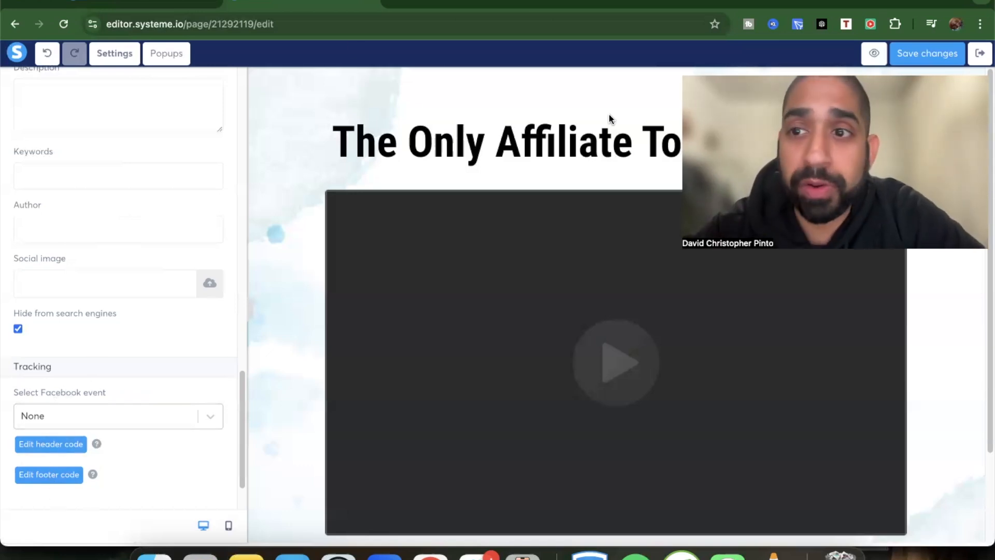
pyautogui.click(921, 59)
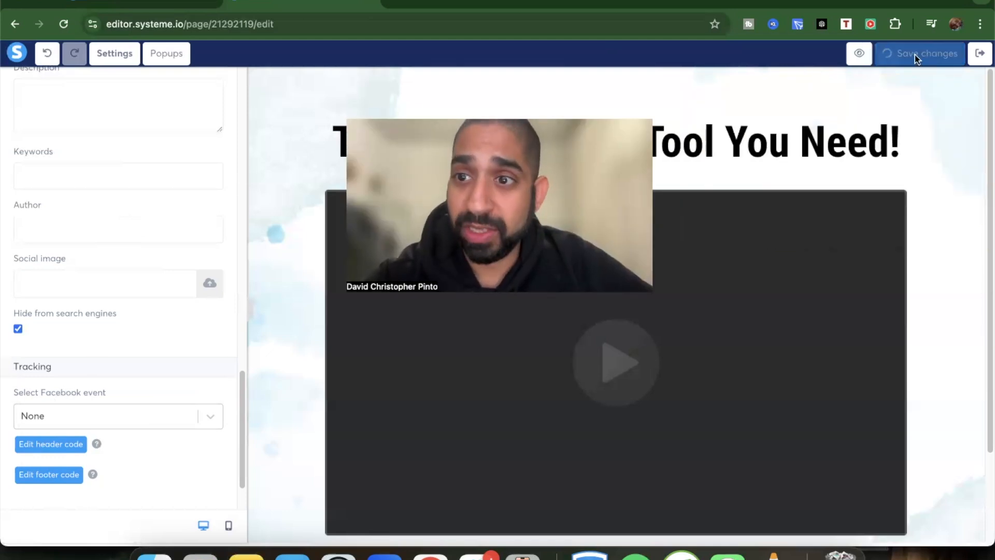
# Step: Preview the sales page, try its Get Instant Access Now link, and return to the page editor
pyautogui.click(874, 55)
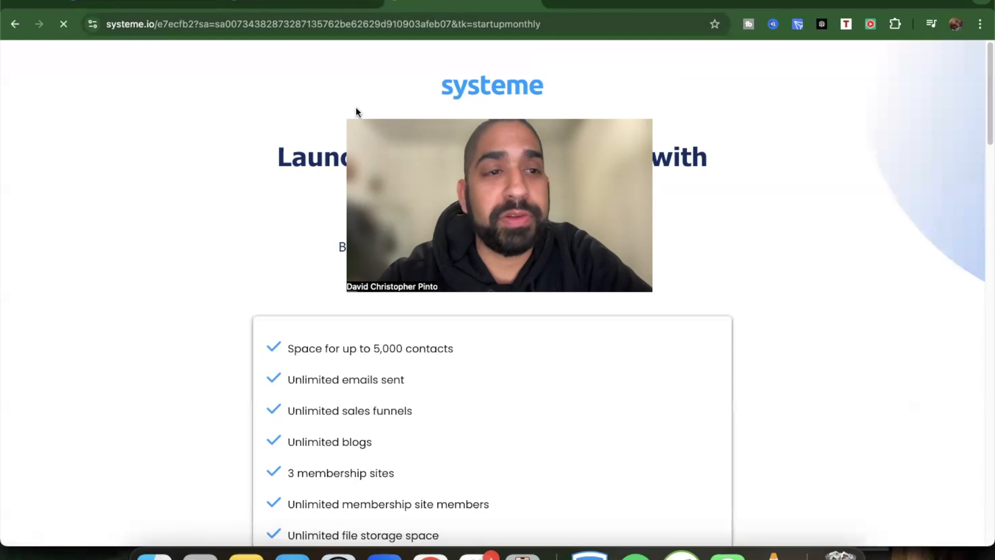
pyautogui.click(15, 24)
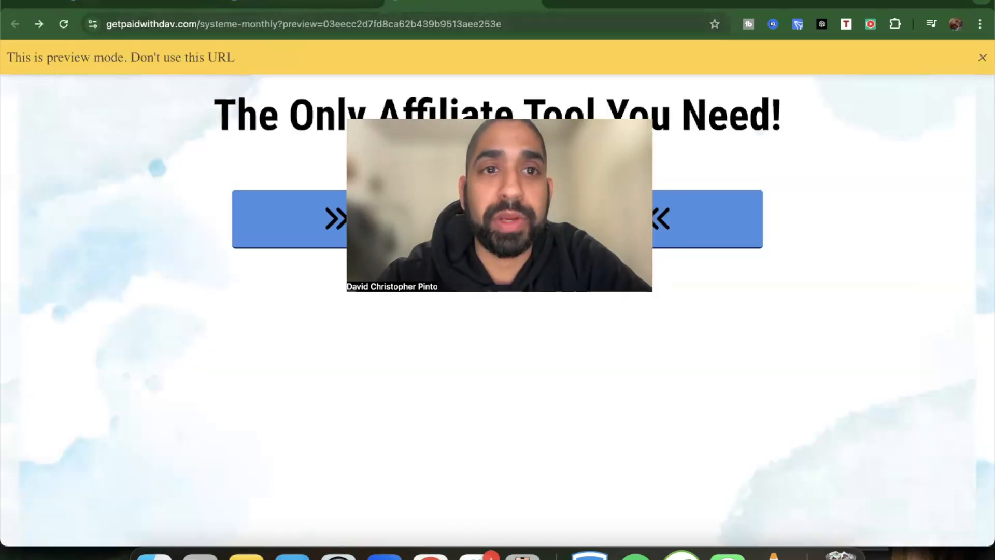
pyautogui.click(286, 2)
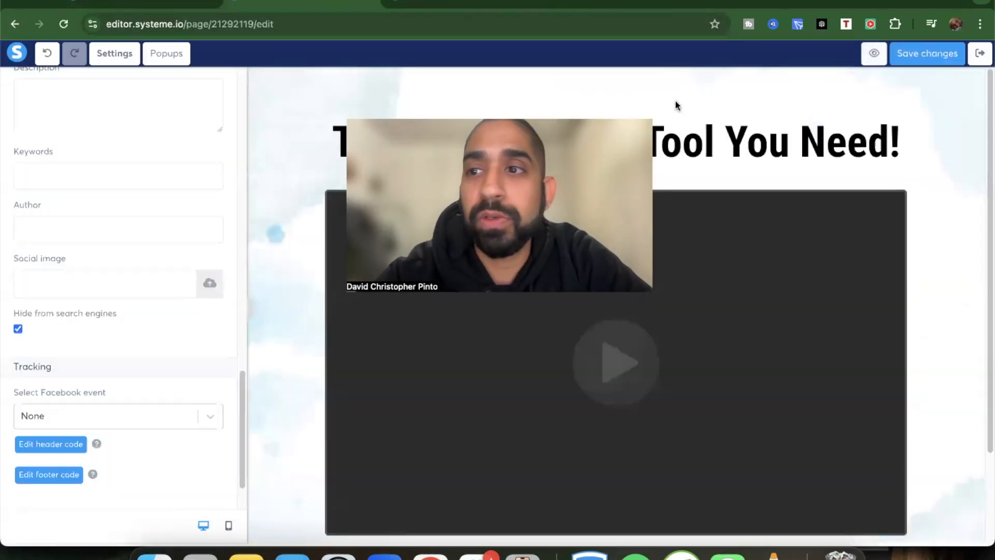
# Step: Leave the page editor and open the "A Beginner's Guide to Affiliate Marketing" post of the TipsWithDav blog for editing
pyautogui.click(980, 53)
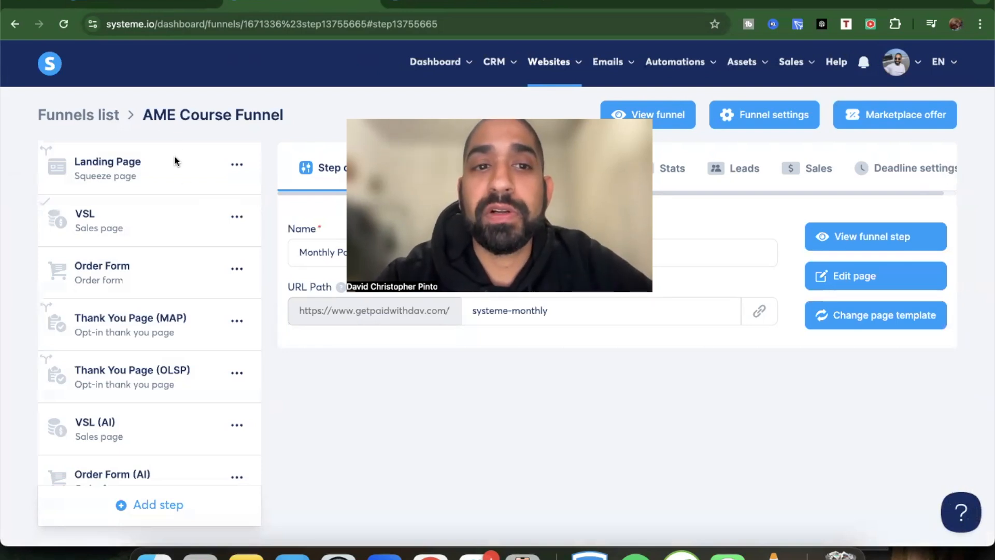
pyautogui.moveTo(559, 64)
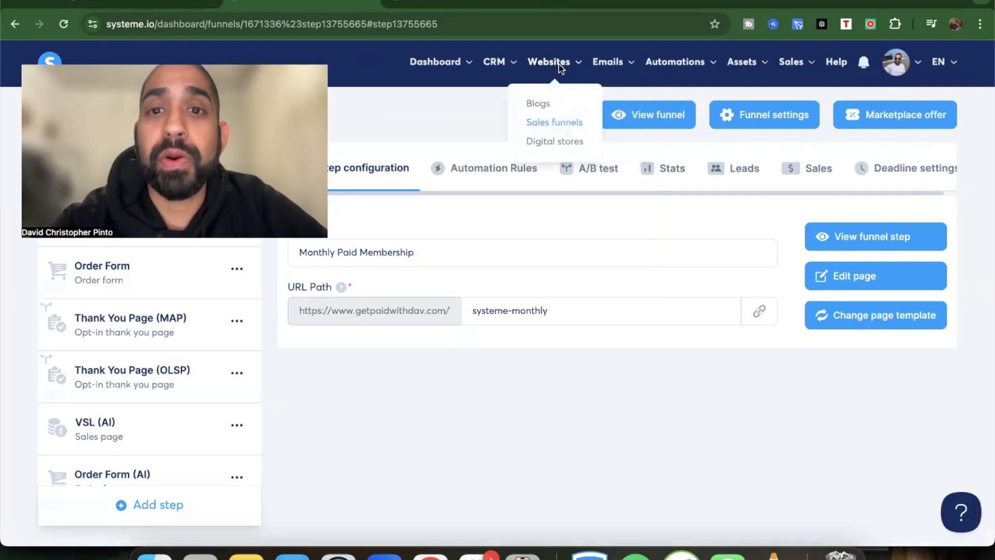
pyautogui.click(540, 105)
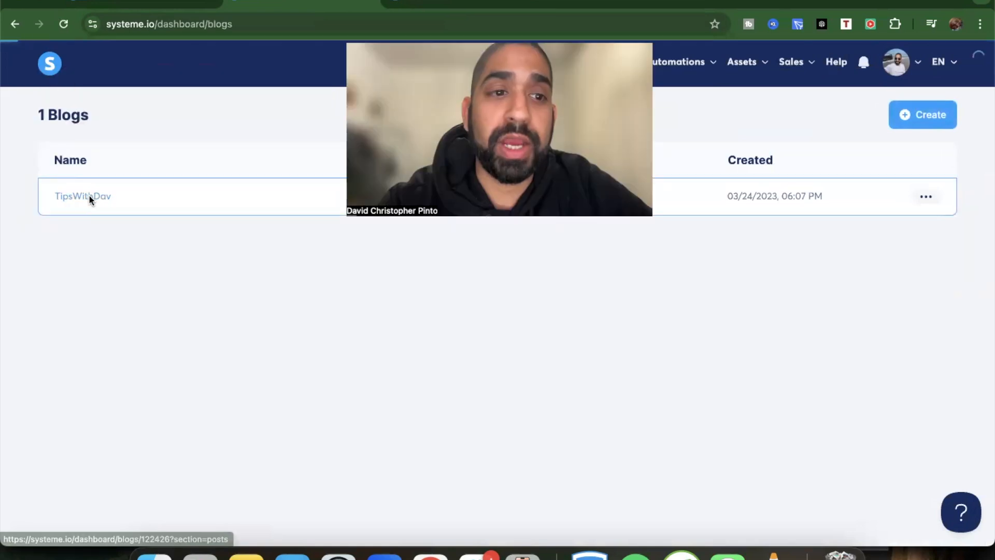
pyautogui.click(88, 195)
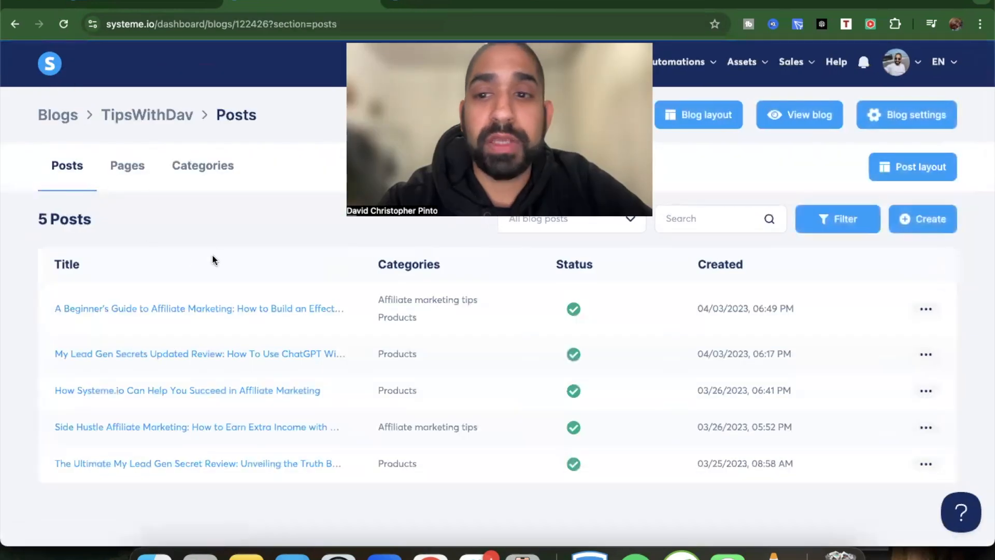
pyautogui.click(202, 311)
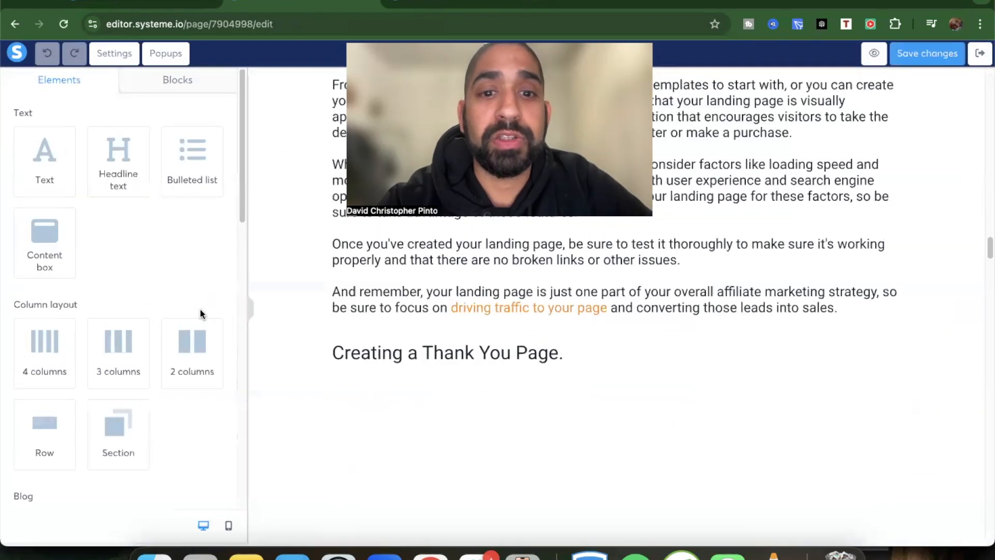
# Step: Look over the blog post's header and title, and try the Affiliate marketing tips category link above the title
pyautogui.scroll(20, 639, 422)
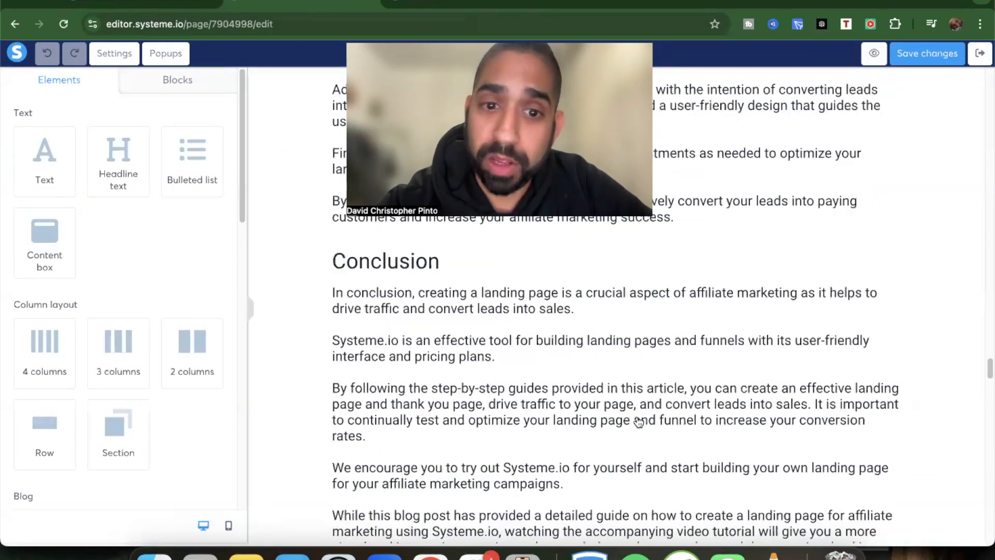
pyautogui.scroll(20, 639, 422)
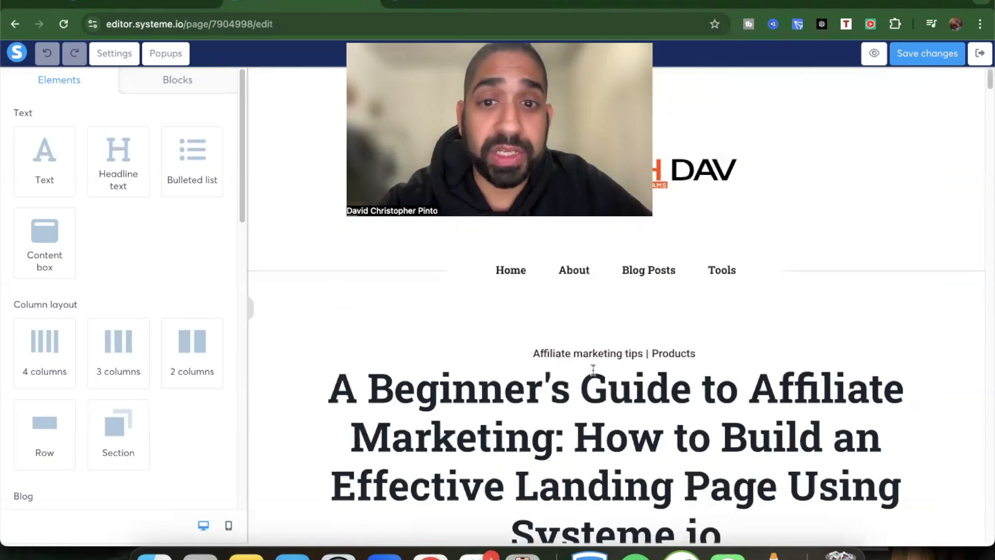
pyautogui.scroll(-3, 594, 370)
pyautogui.scroll(-1, 594, 369)
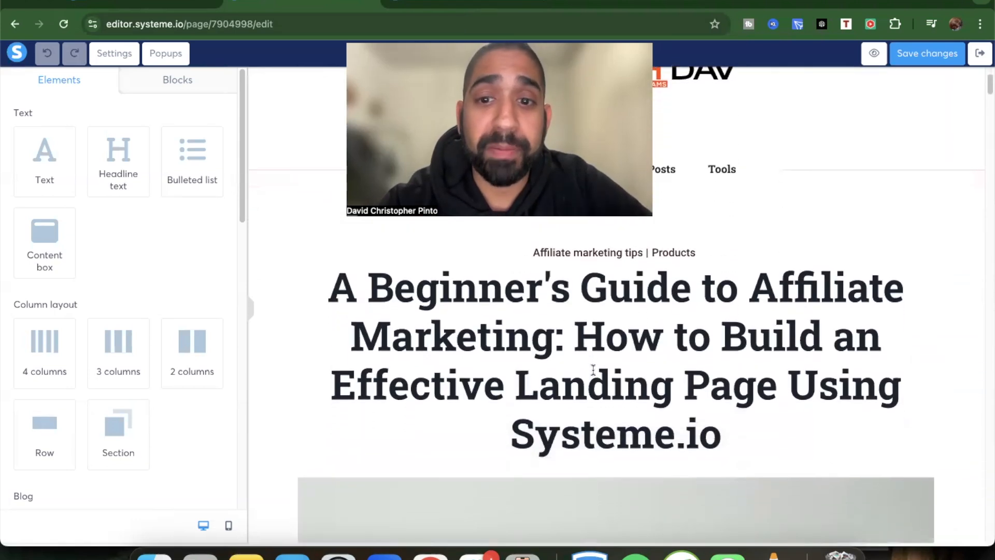
pyautogui.click(558, 254)
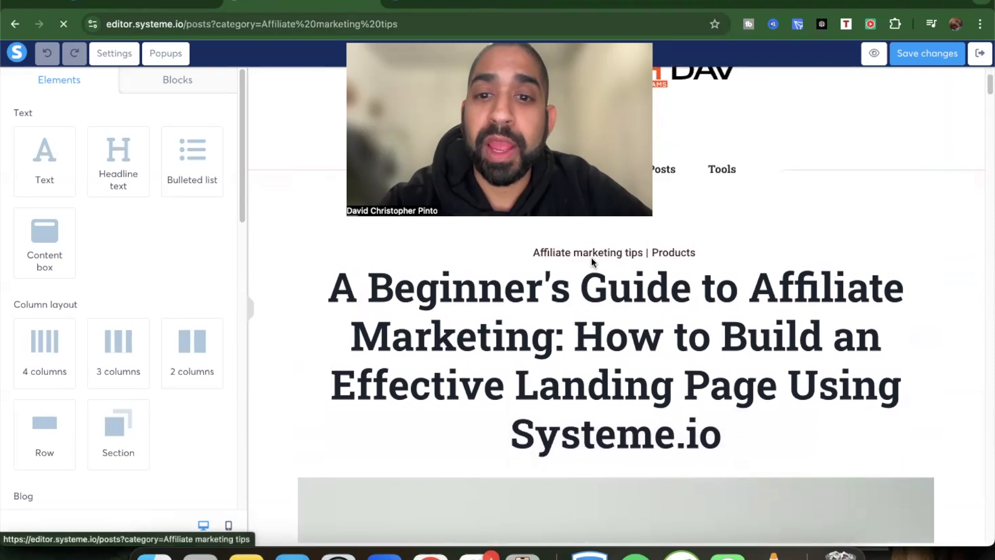
pyautogui.click(553, 282)
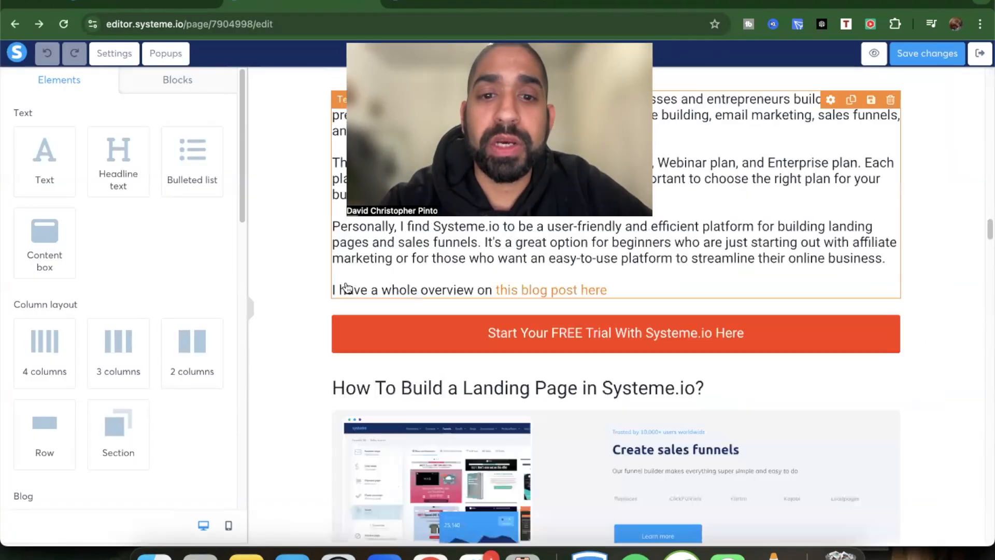
# Step: Examine the blog post's title, cover image, table of contents with its FAQ links, and embedded tutorial video
pyautogui.scroll(20, 347, 288)
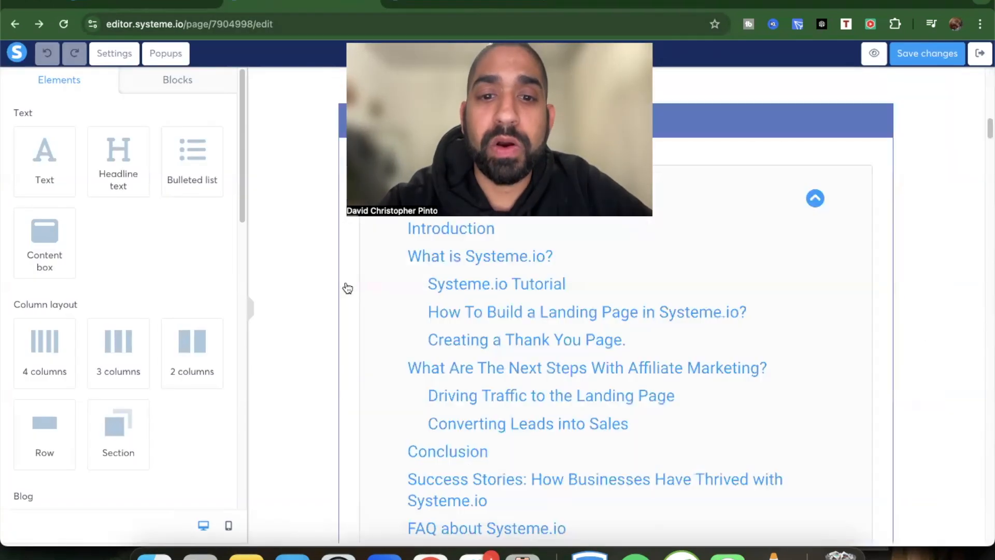
pyautogui.scroll(-3, 489, 448)
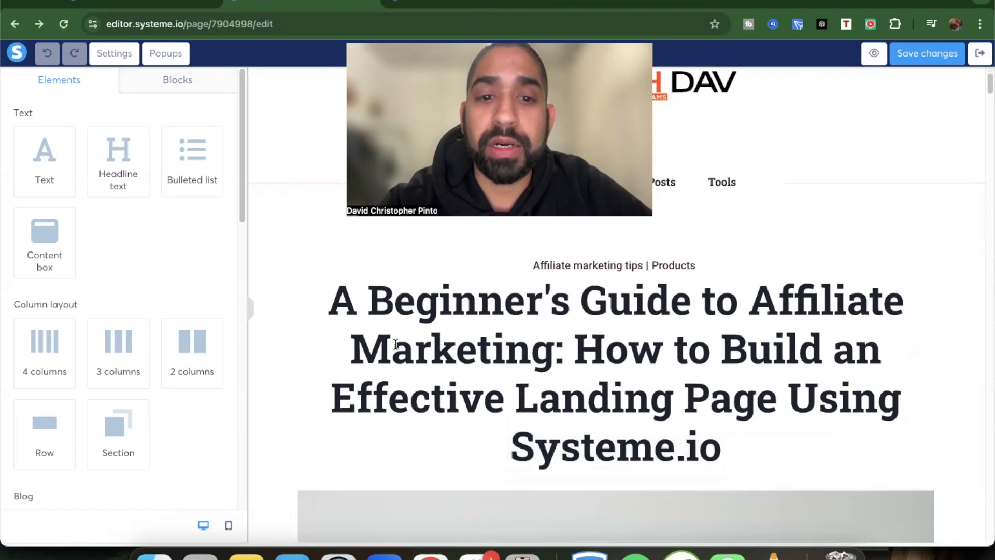
pyautogui.scroll(-15, 478, 390)
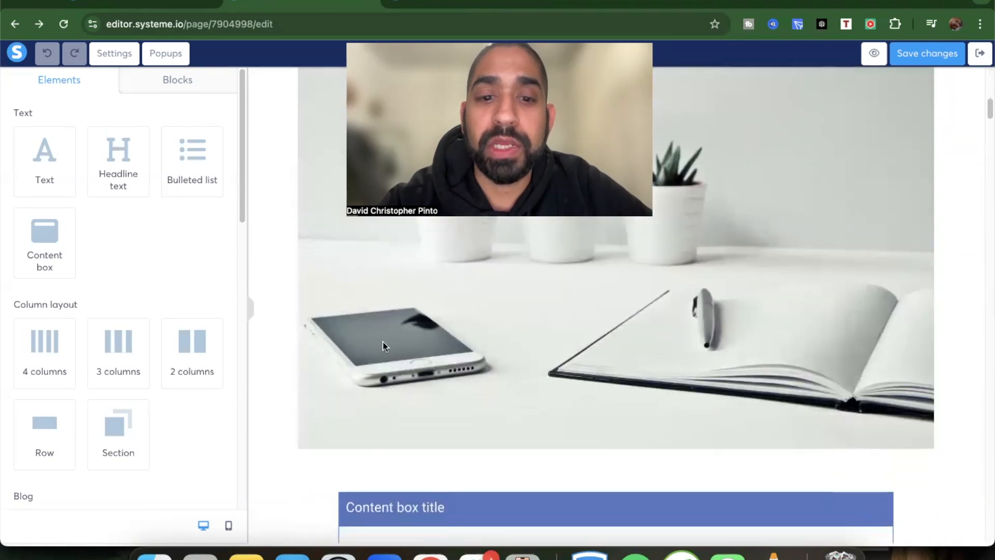
pyautogui.scroll(-20, 430, 390)
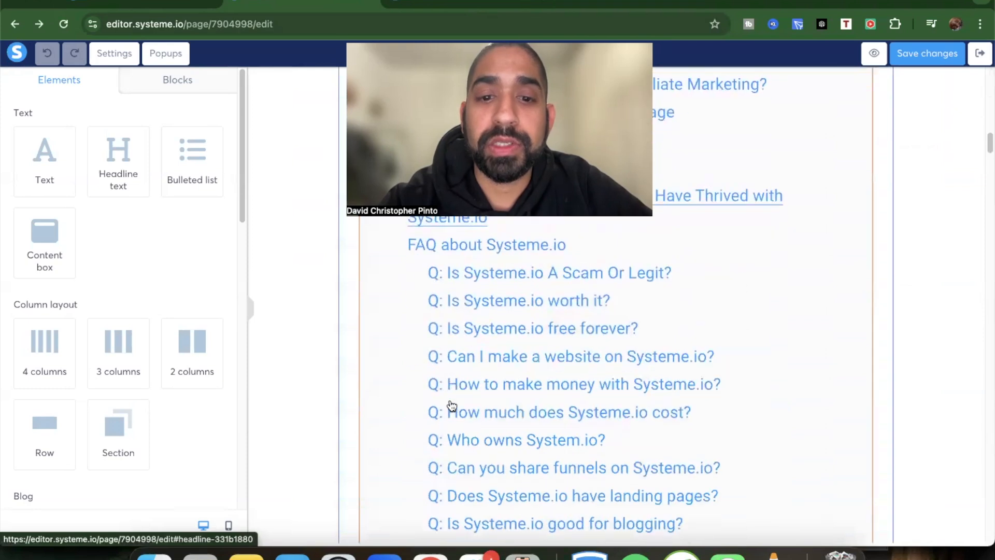
pyautogui.scroll(-4, 451, 405)
pyautogui.scroll(8, 451, 405)
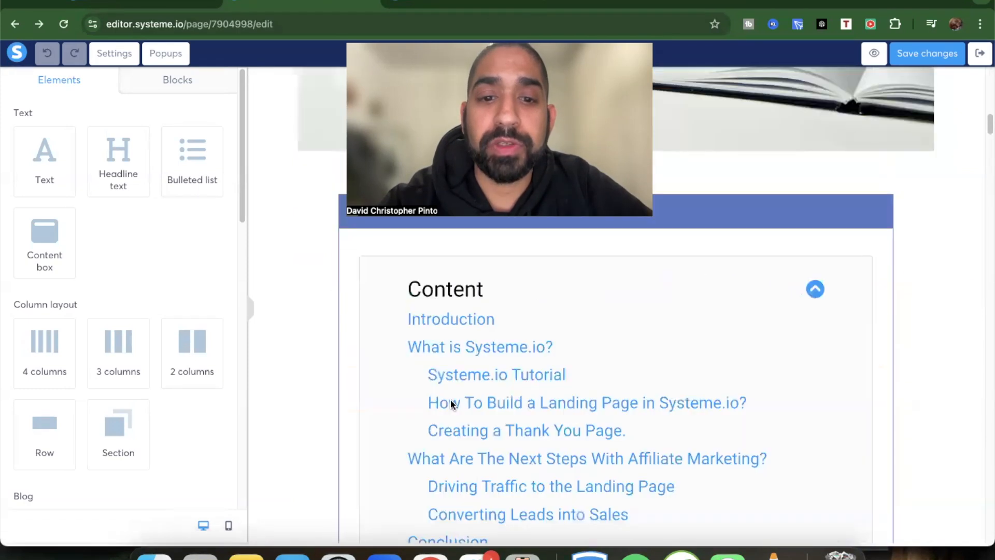
pyautogui.scroll(3, 412, 491)
pyautogui.scroll(-12, 431, 332)
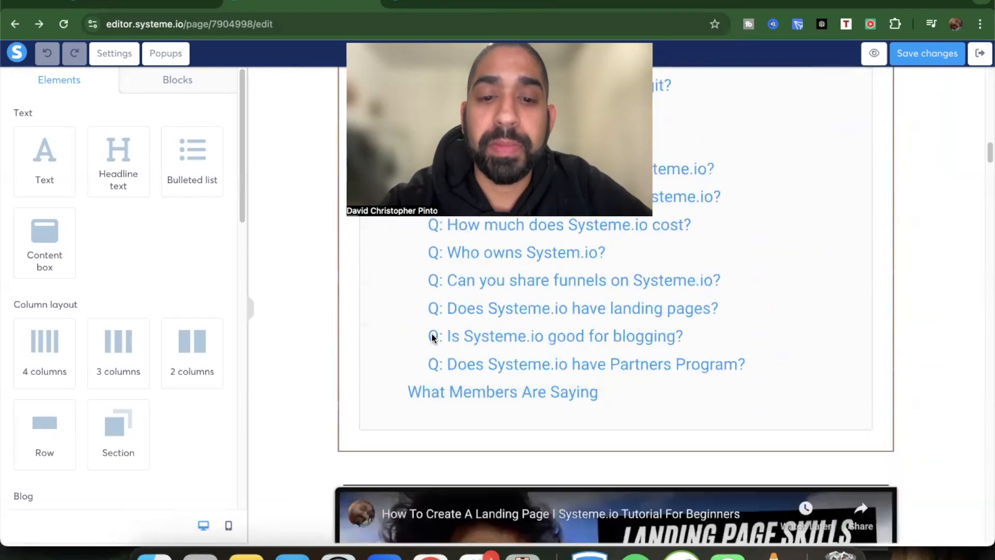
pyautogui.scroll(-12, 432, 338)
pyautogui.scroll(9, 431, 338)
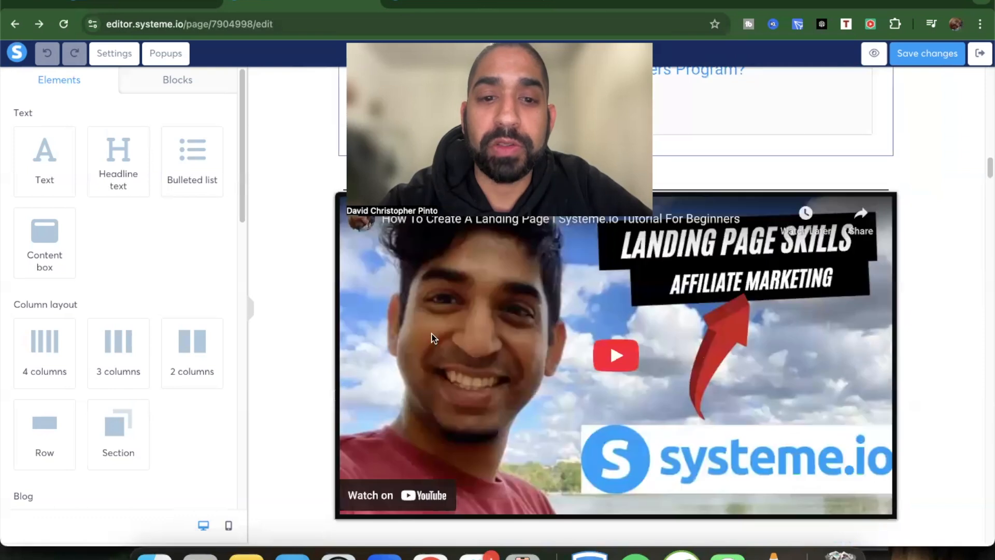
pyautogui.scroll(2, 399, 348)
# Step: Read through the post's body, from the Introduction and free trial button to the traffic, lead conversion and Conclusion sections
pyautogui.scroll(-9, 406, 341)
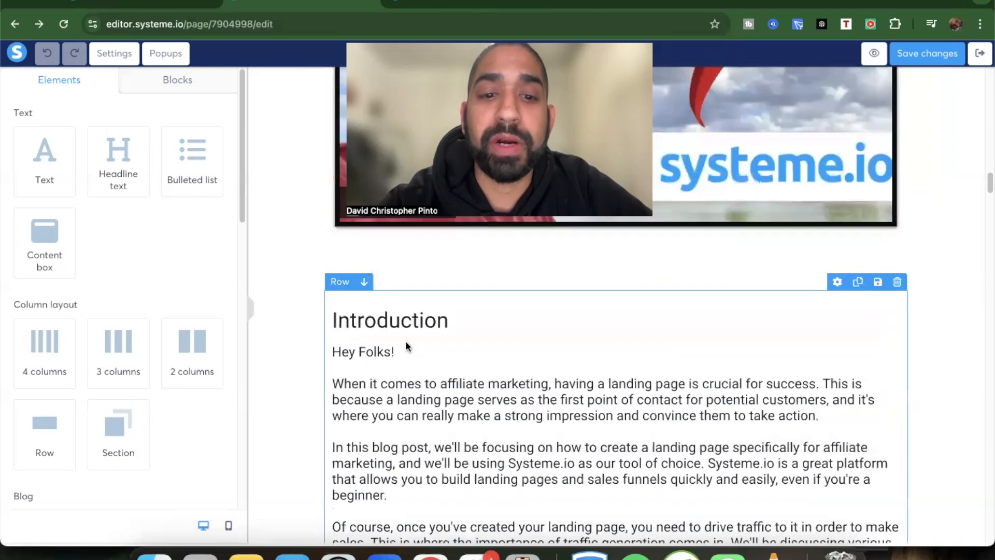
pyautogui.scroll(-20, 504, 329)
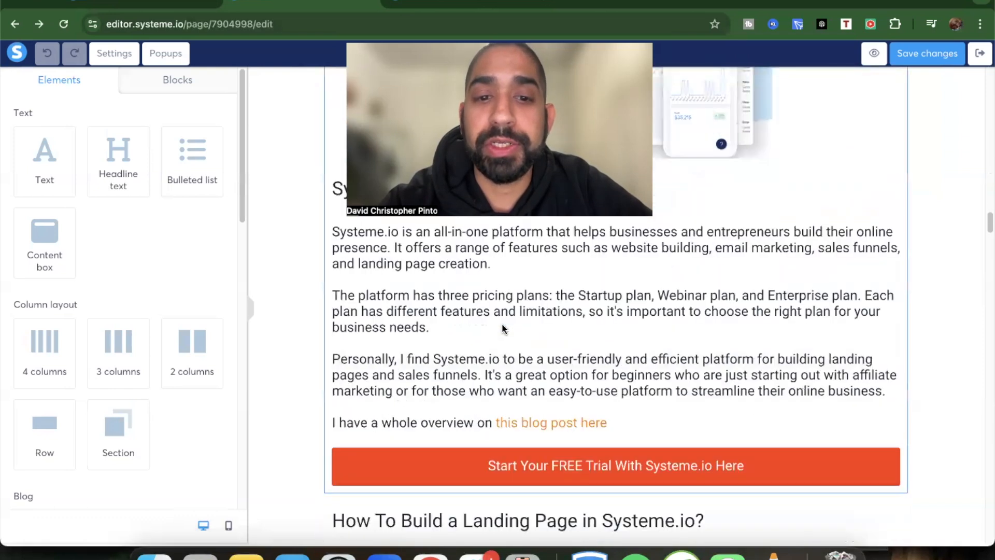
pyautogui.scroll(-20, 502, 327)
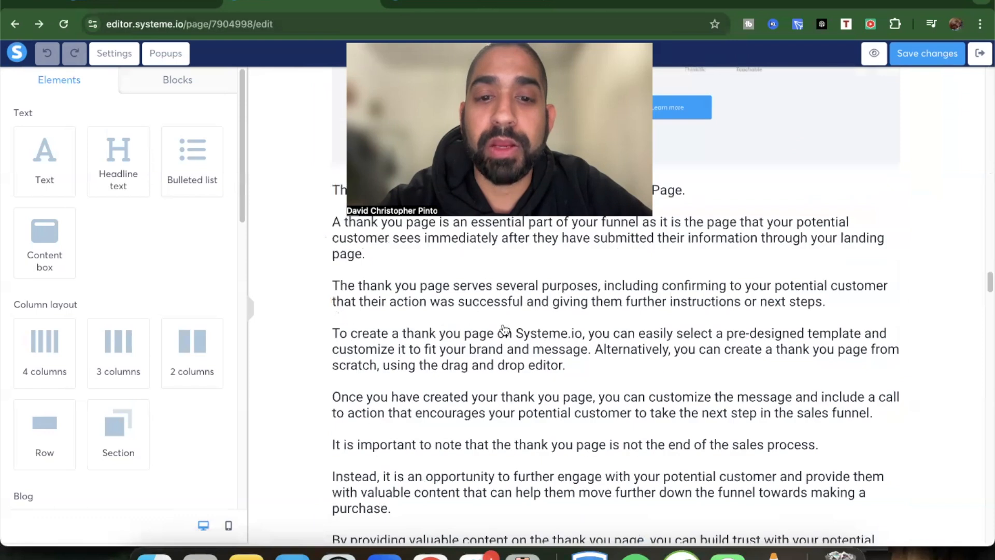
pyautogui.scroll(-8, 503, 328)
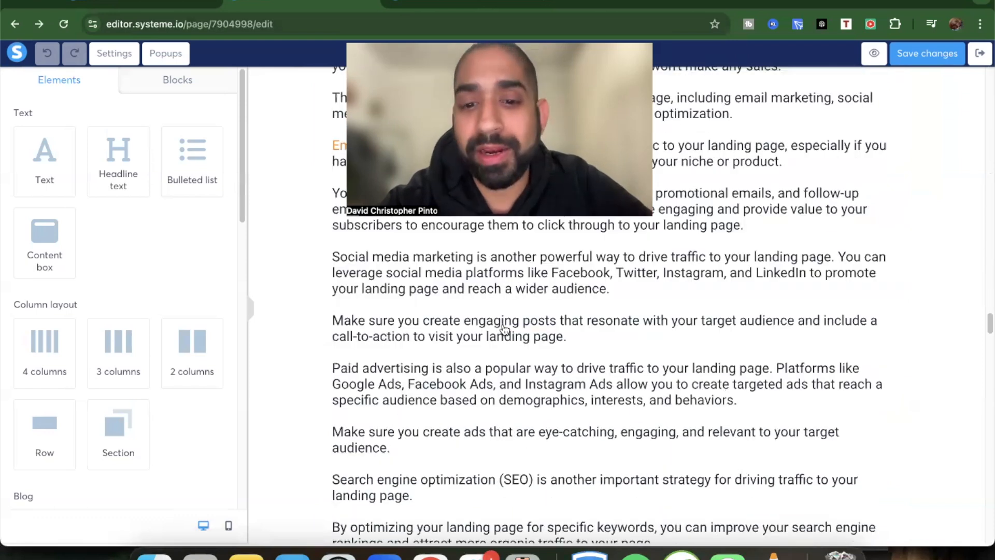
pyautogui.scroll(-12, 504, 329)
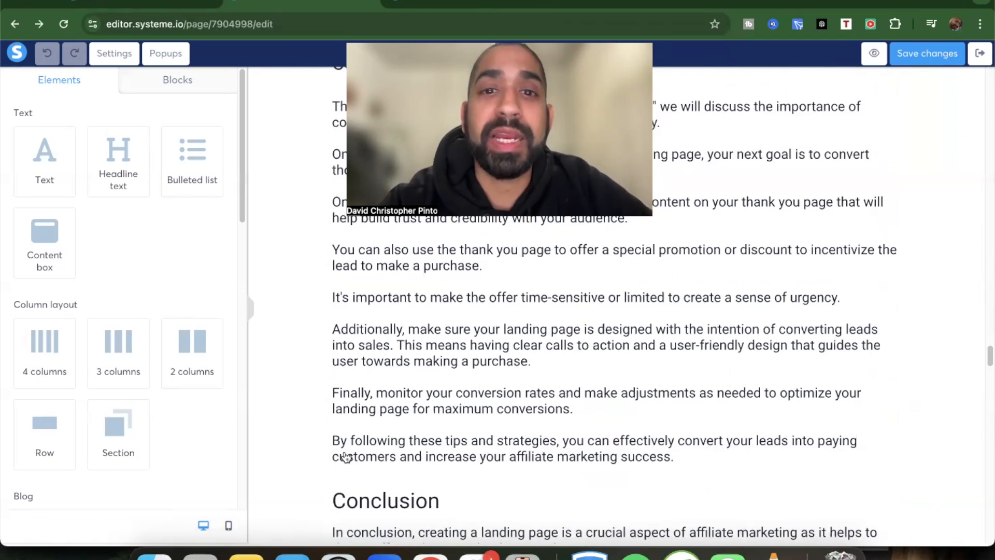
pyautogui.scroll(10, 415, 407)
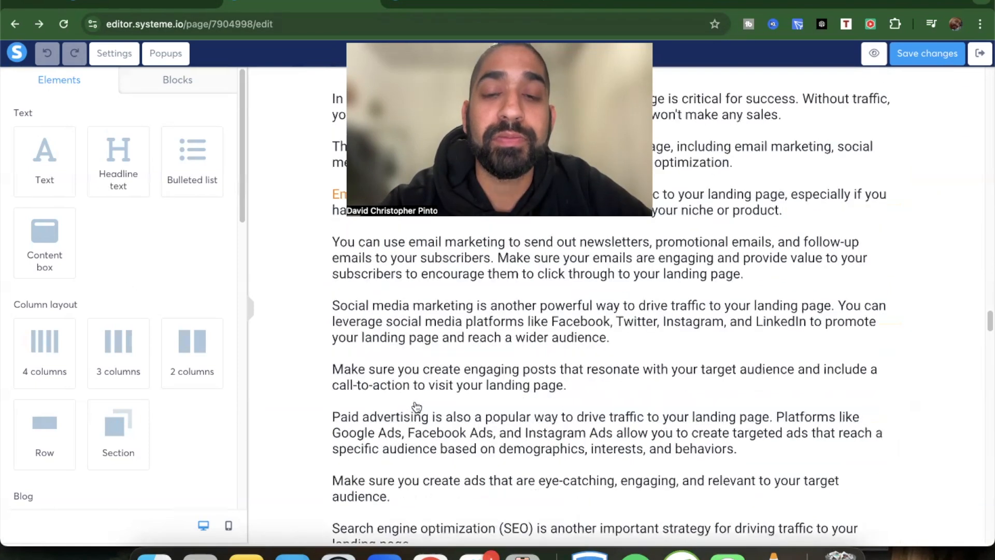
pyautogui.scroll(1, 417, 406)
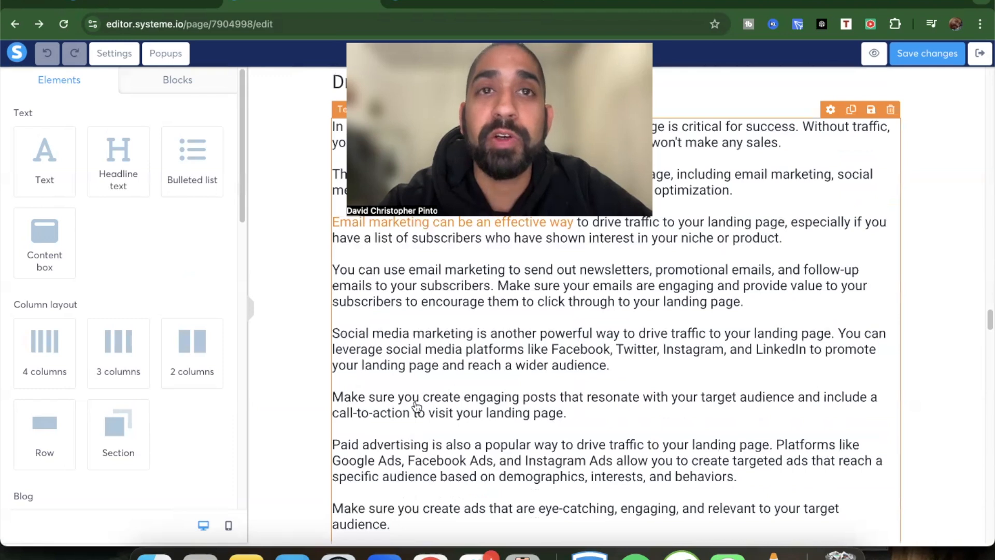